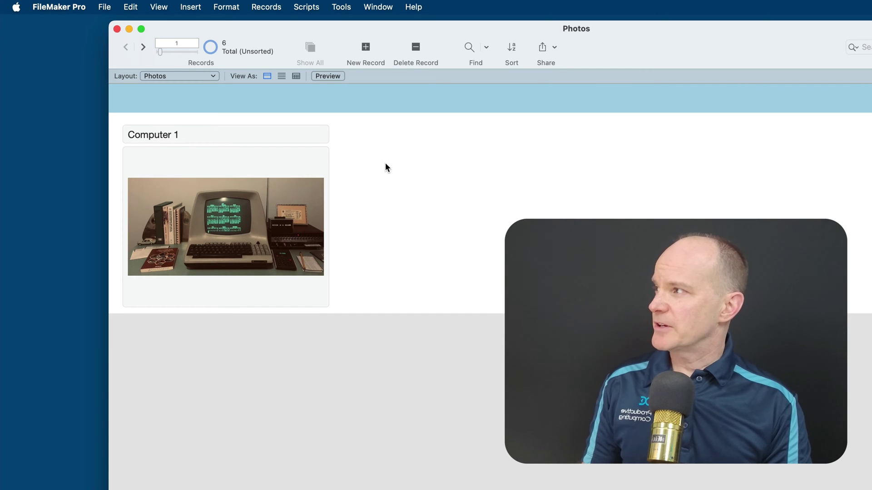
Step: Step through the computer records back to Computer 1, then open Manage Database's Fields tab
key(super+Down)
key(super+Down)
key(super+Down)
key(super+Down)
key(super+Down)
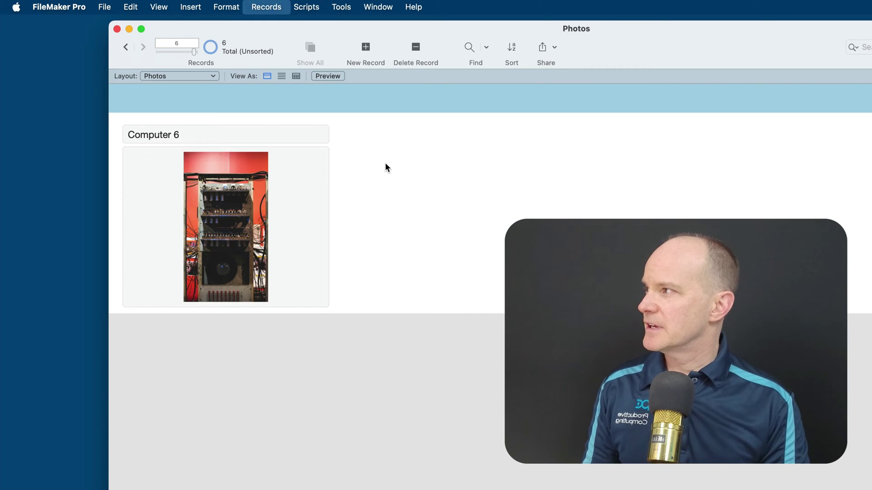
key(super+Up)
key(super+Up)
key(super+Up)
key(super+Up)
key(super+Up)
key(super+Down)
key(super+Down)
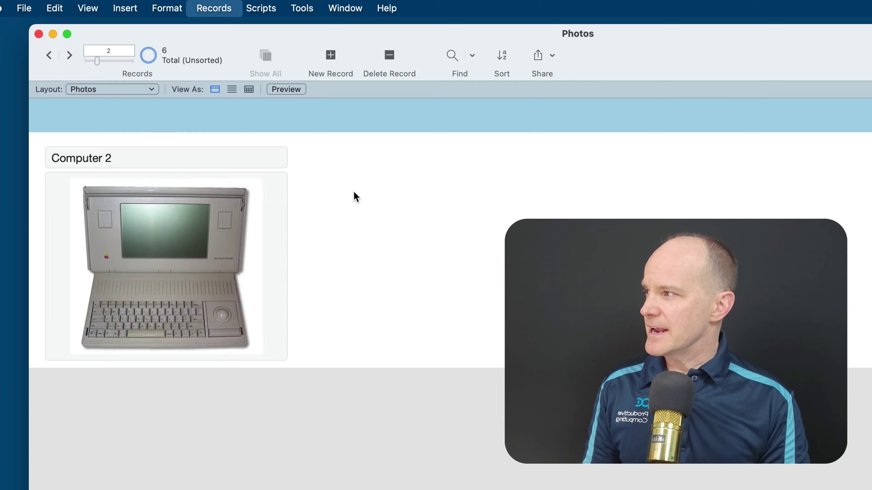
key(super+Down)
key(super+Down)
key(super+Up)
key(super+Up)
key(super+Up)
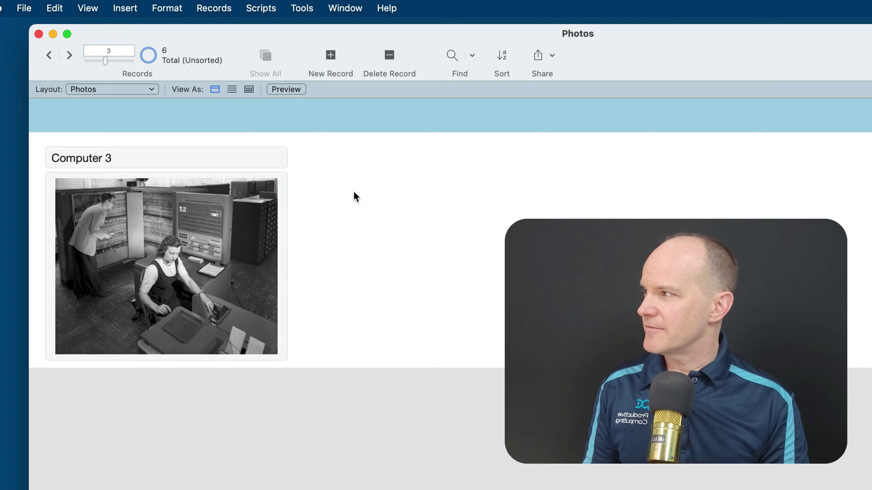
key(super+Up)
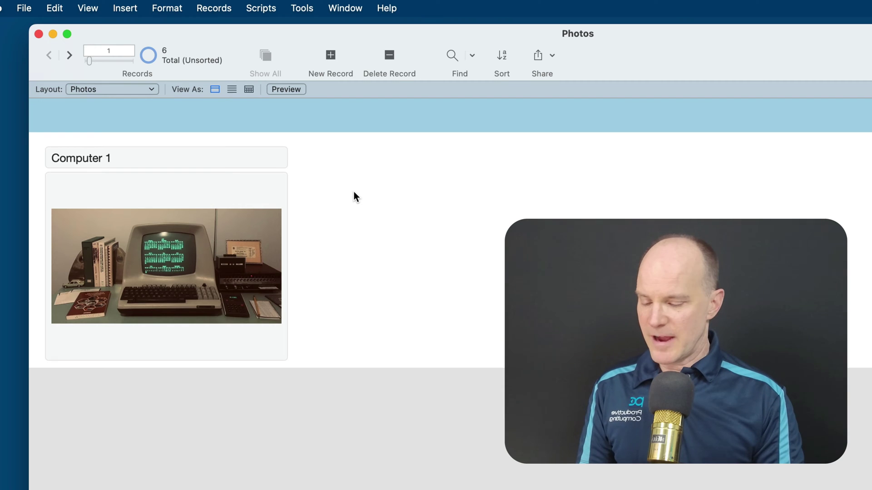
key(shift+super+d)
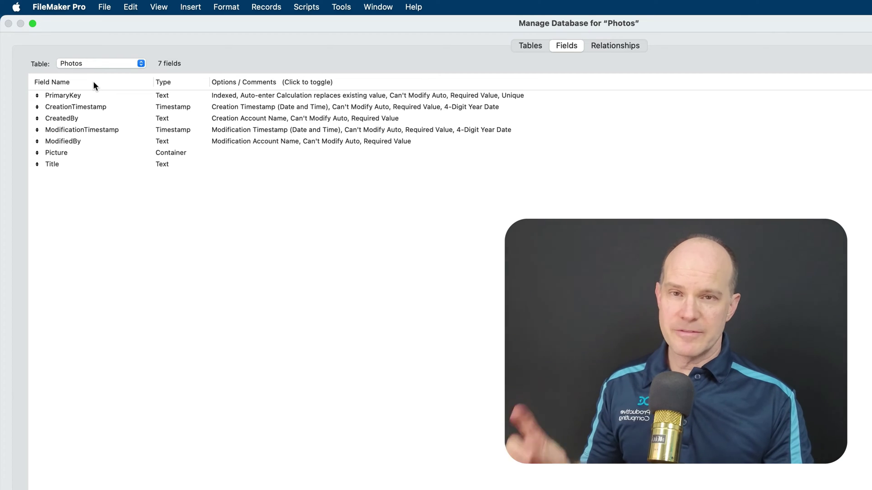
click(82, 67)
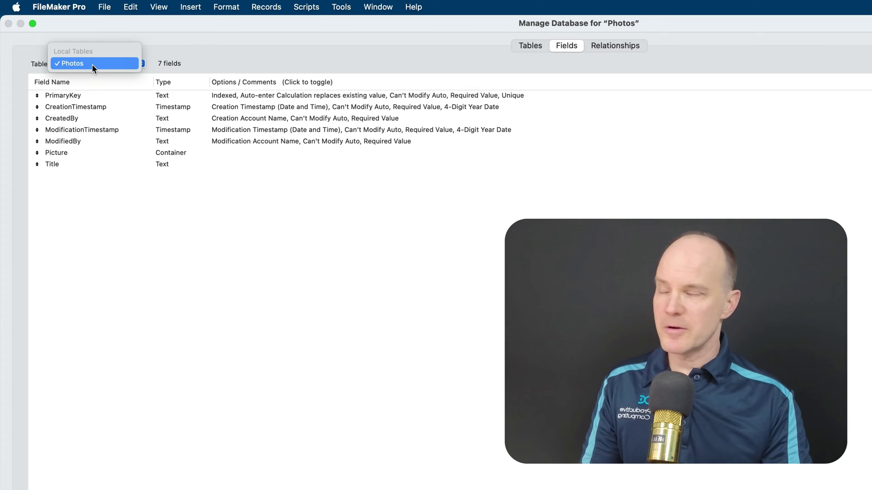
click(91, 64)
click(79, 96)
key(shift+Down)
key(shift+Down)
key(shift+Down)
key(shift+Down)
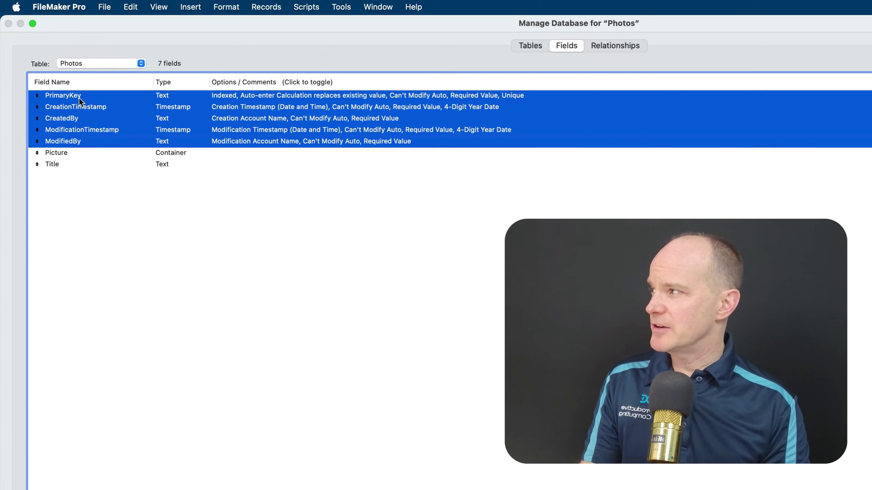
click(94, 152)
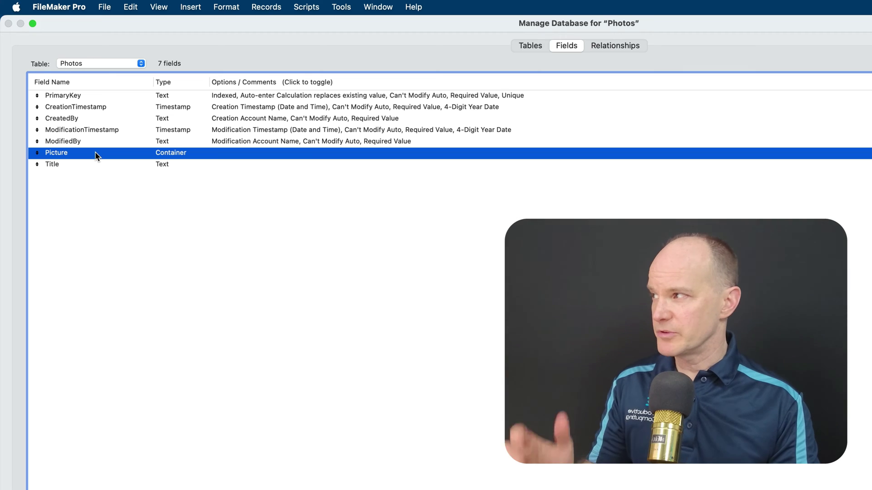
click(97, 166)
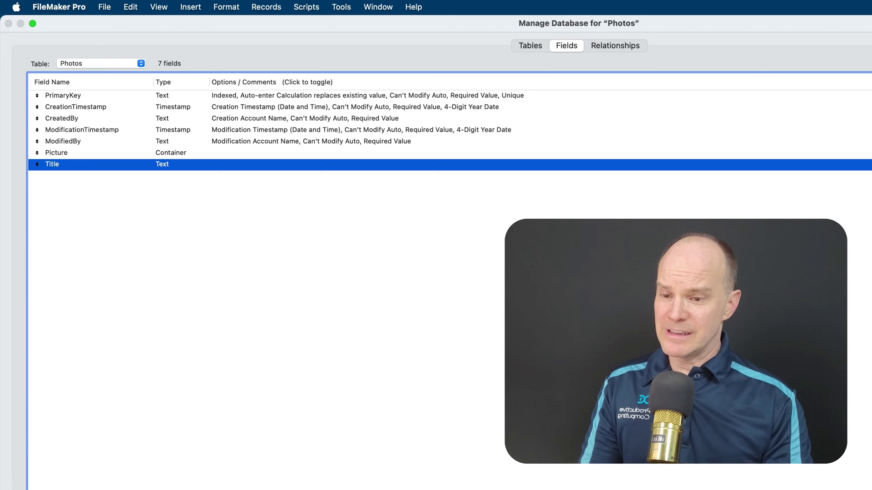
Step: Close Manage Database, flip back to the Computer 1 record, and switch Photos to Layout mode
key(Return)
key(ctrl+Down)
key(ctrl+Down)
key(ctrl+Down)
key(ctrl+Down)
key(ctrl+Down)
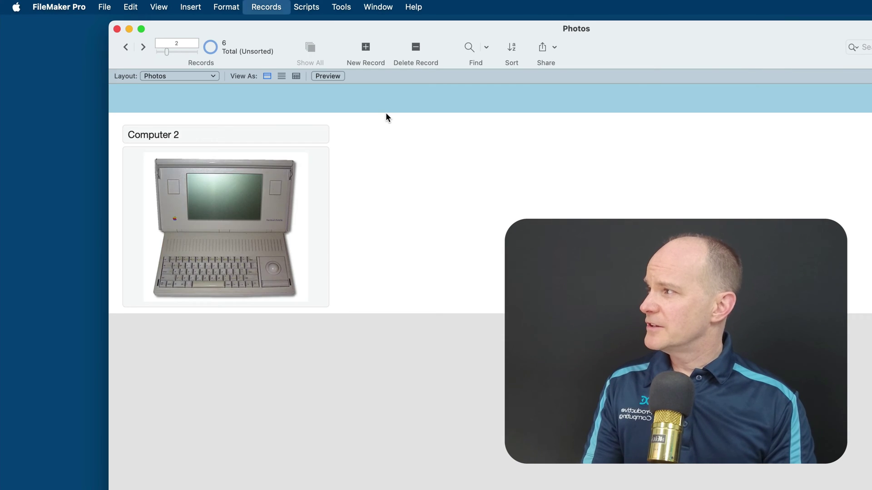
key(ctrl+Up)
key(ctrl+Up)
key(ctrl+Up)
key(ctrl+Up)
key(ctrl+Up)
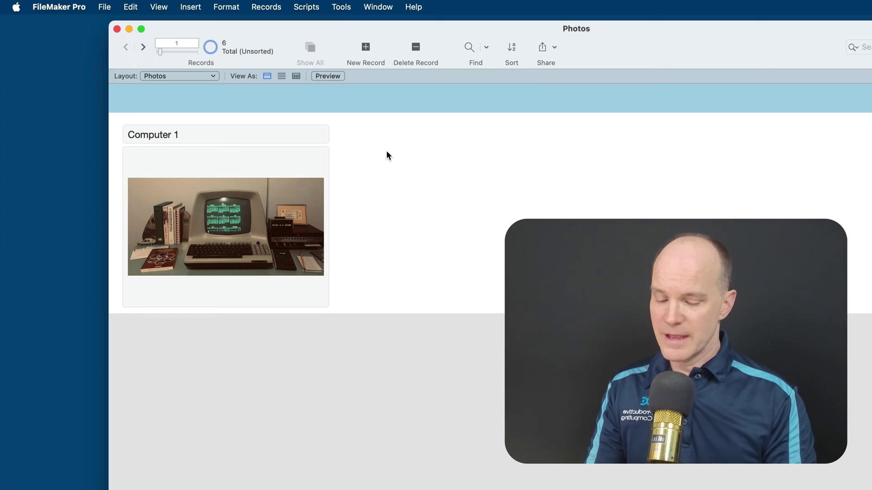
key(super+l)
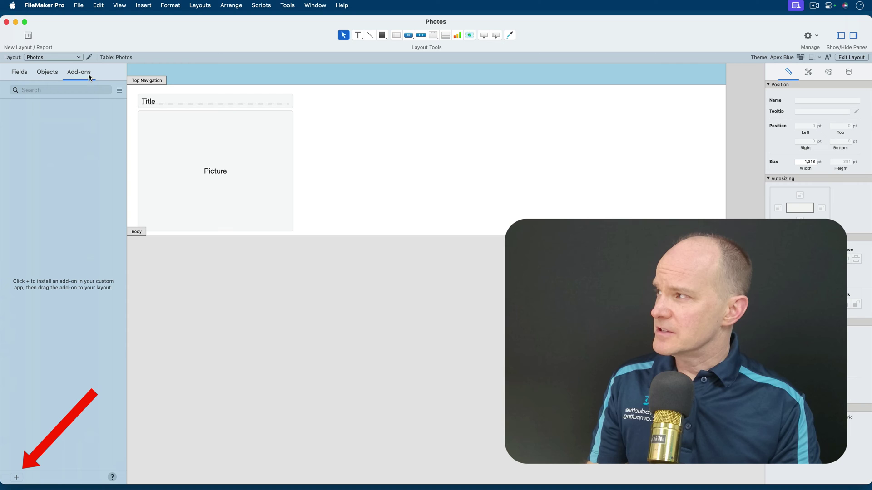
Step: From the Add-ons pane, install the Photo Gallery add-on from the add-on catalogue
click(50, 73)
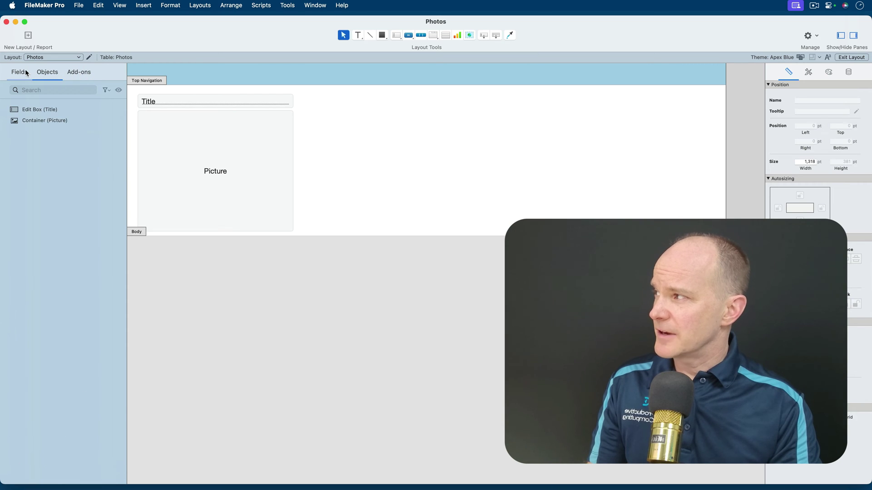
click(22, 72)
click(82, 73)
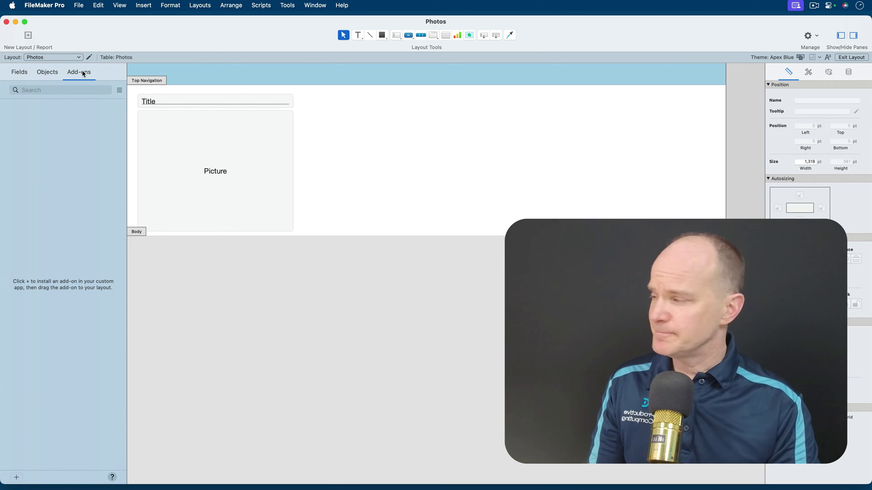
click(16, 477)
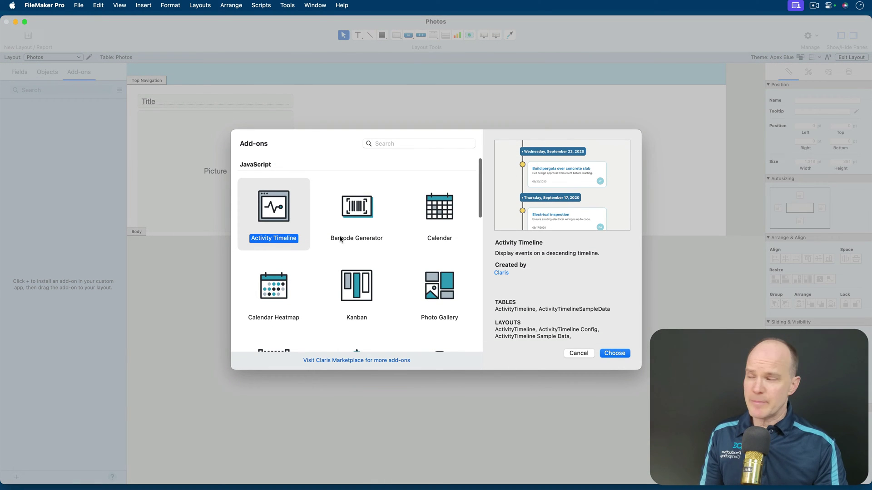
scroll(339, 235, down, 3)
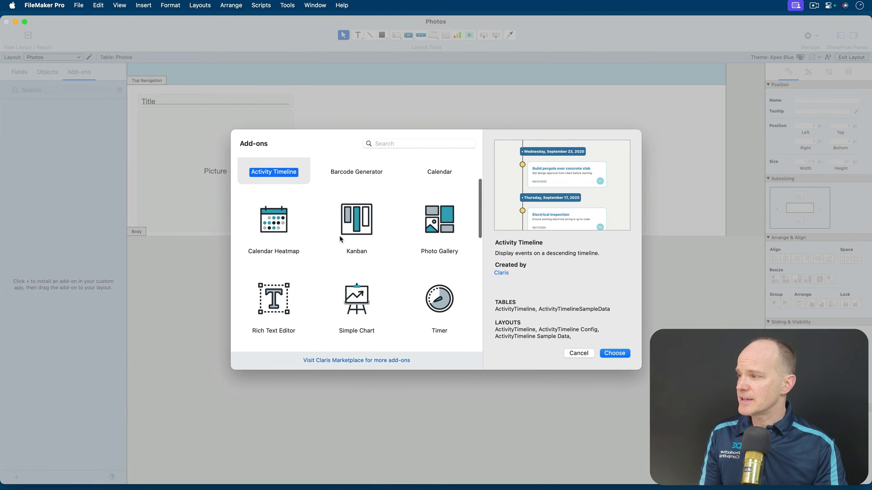
click(437, 219)
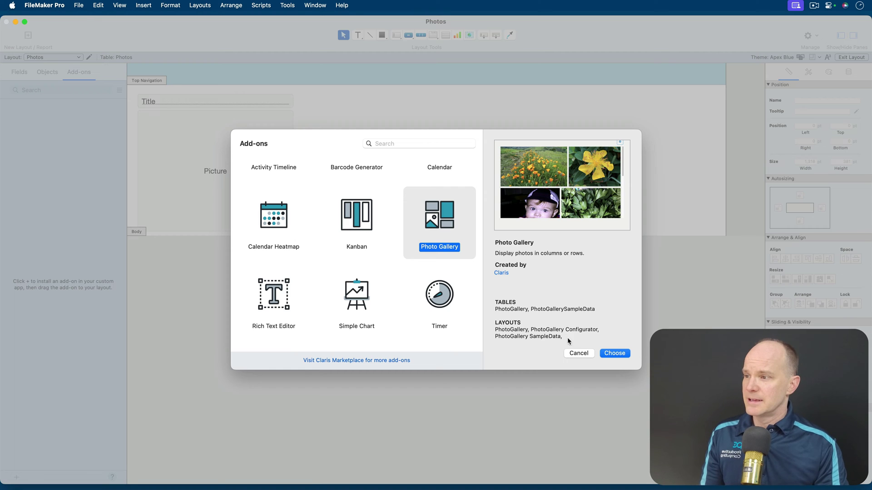
click(609, 353)
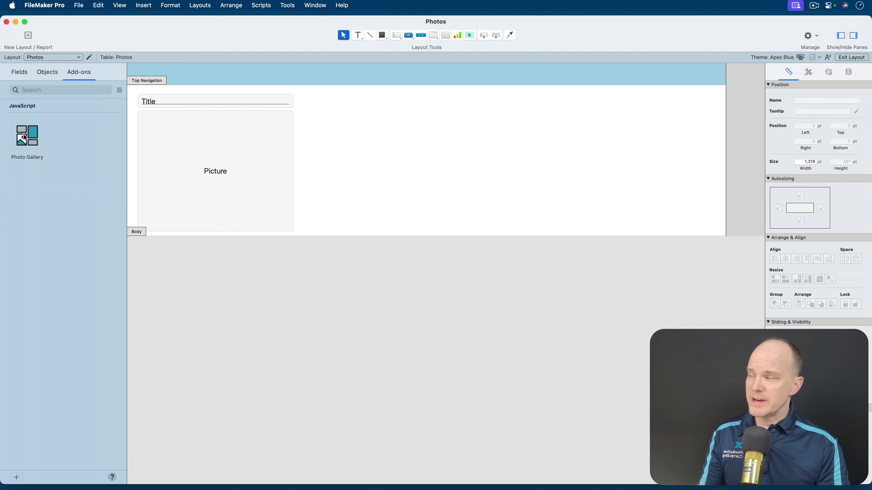
Step: Drag Photo Gallery onto the layout right of Picture, pull in the right edge, and align it
drag(26, 141, 359, 105)
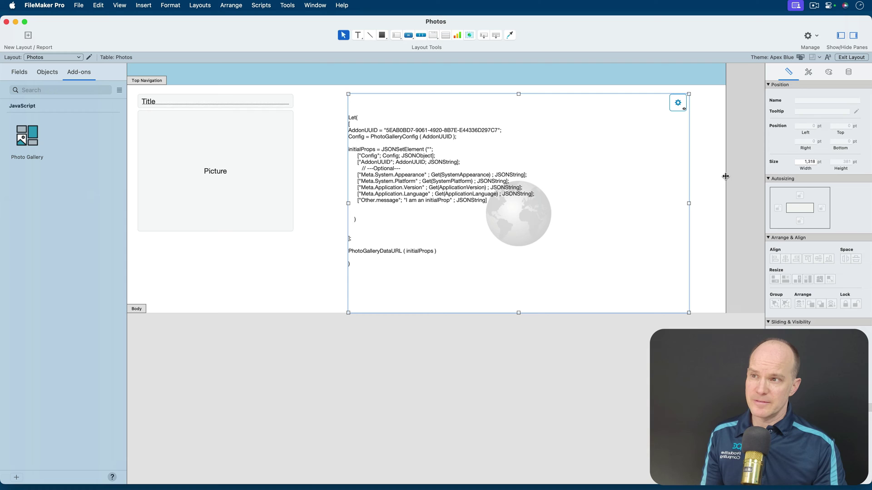
drag(725, 176, 719, 182)
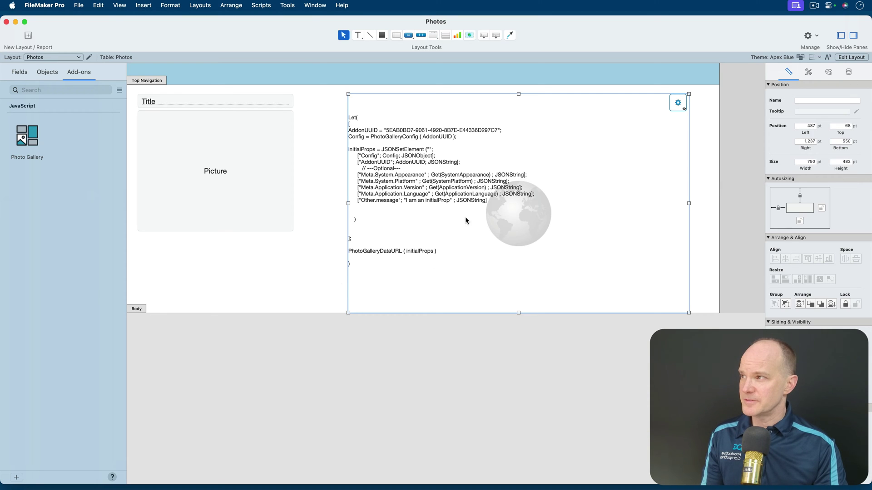
drag(465, 218, 459, 213)
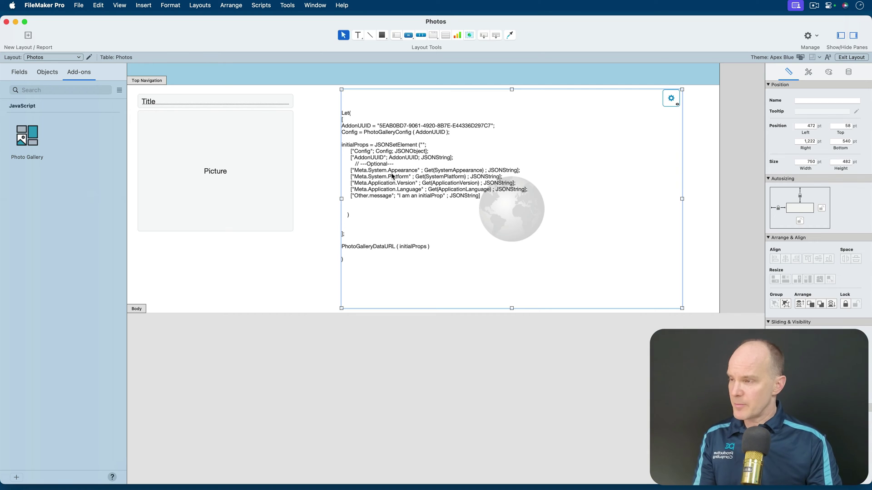
Step: Check the working gallery in Browse mode and the Layout list, then reopen Manage Database
key(super+b)
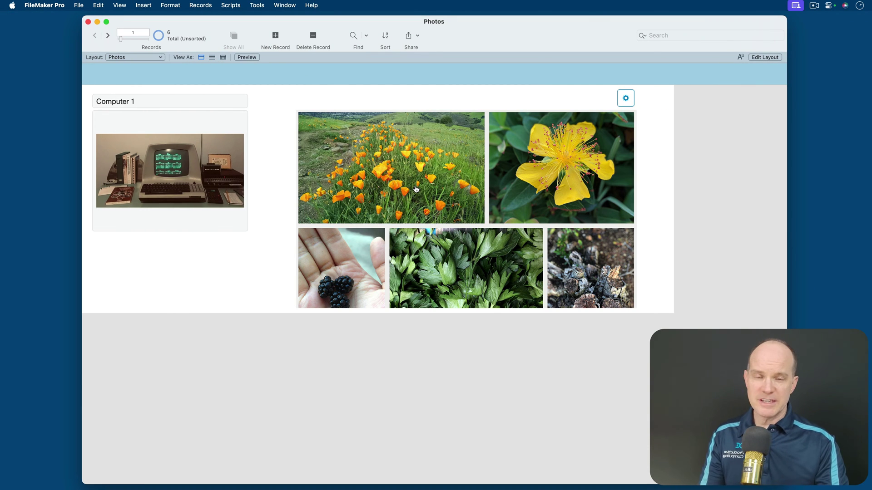
scroll(479, 184, down, 10)
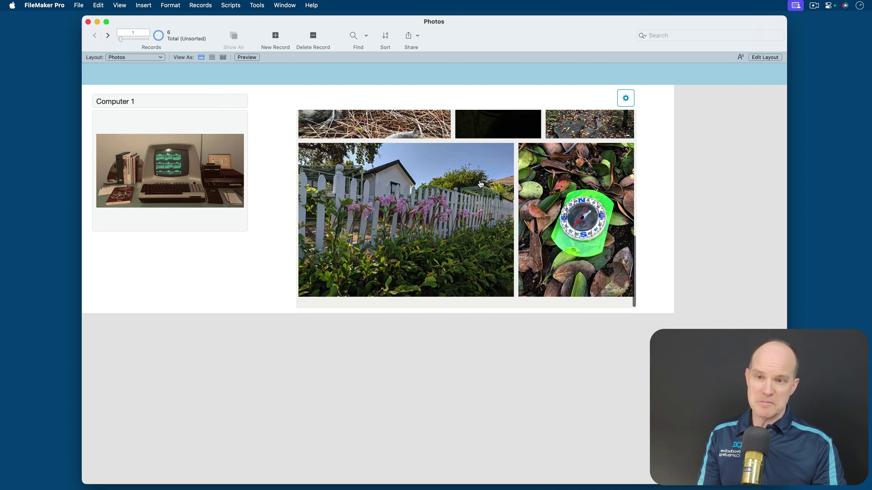
scroll(481, 183, up, 10)
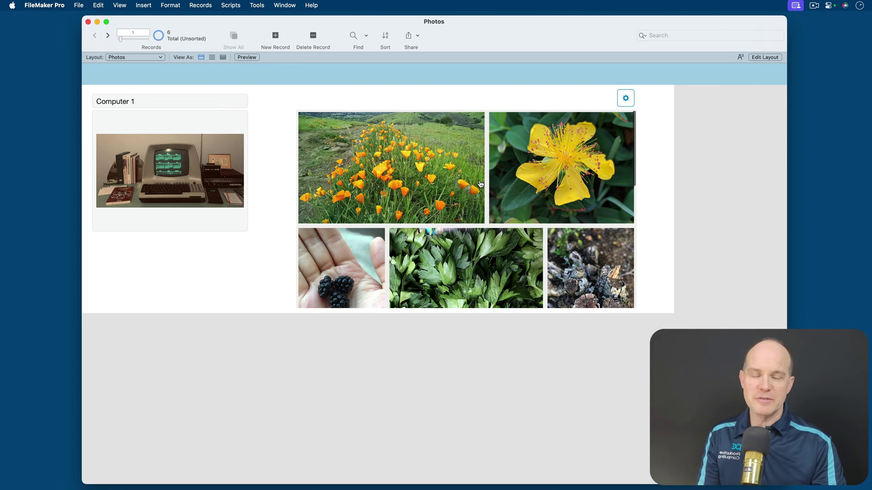
click(148, 58)
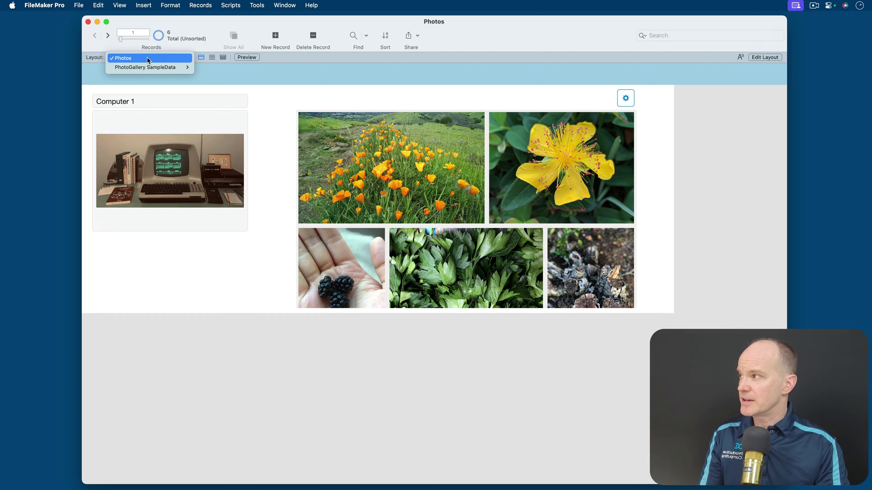
click(228, 84)
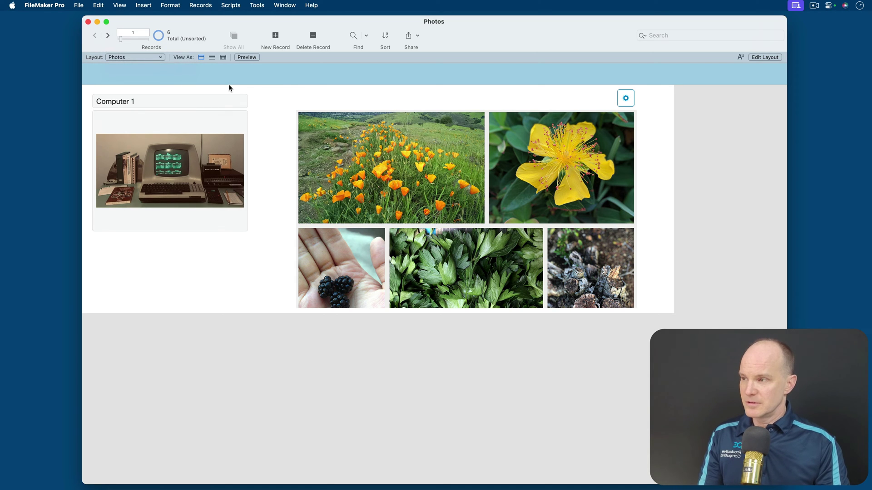
key(super+shift+d)
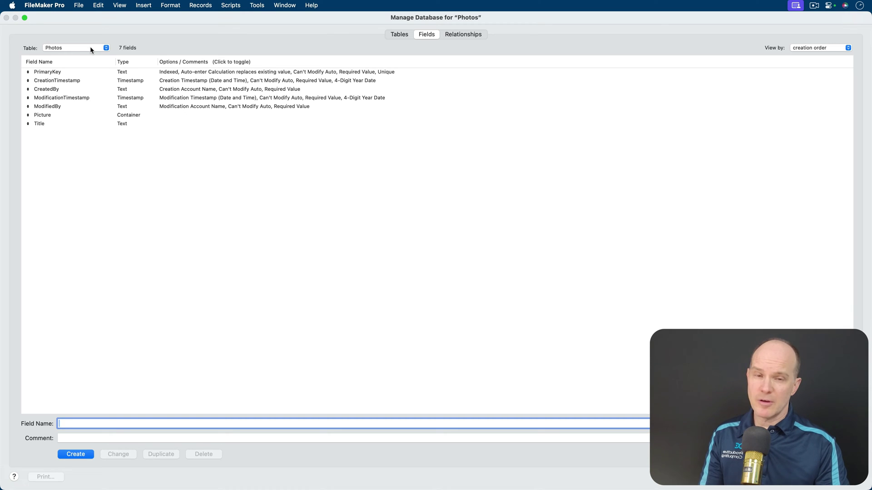
Step: In the Tables list, select PhotoGallerySampleData, widen the Table Name column, and view its fields
click(406, 34)
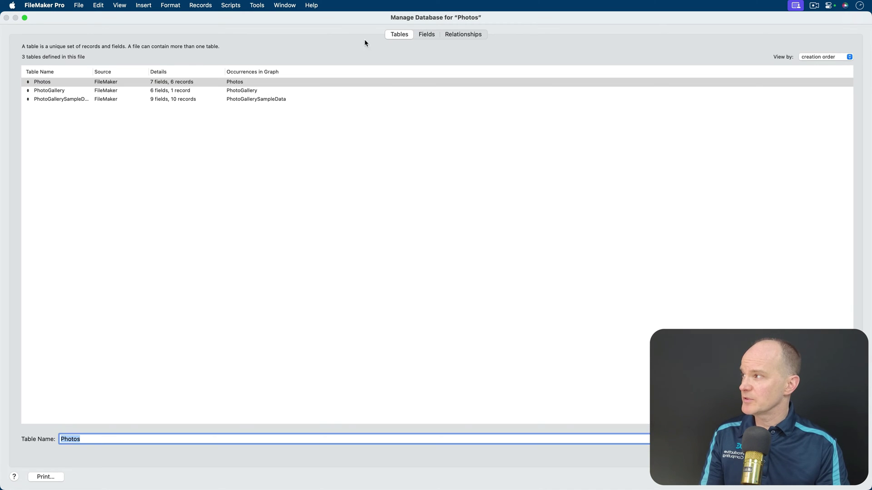
click(87, 99)
shift+click(75, 92)
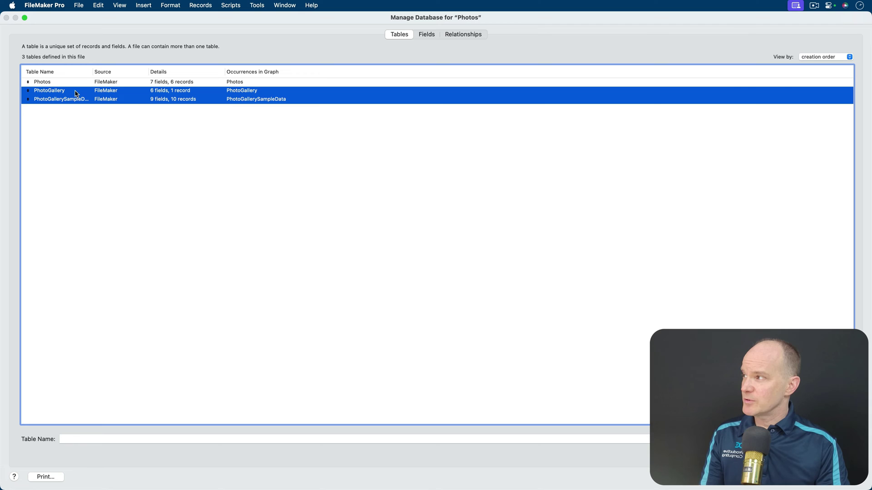
click(142, 116)
click(183, 94)
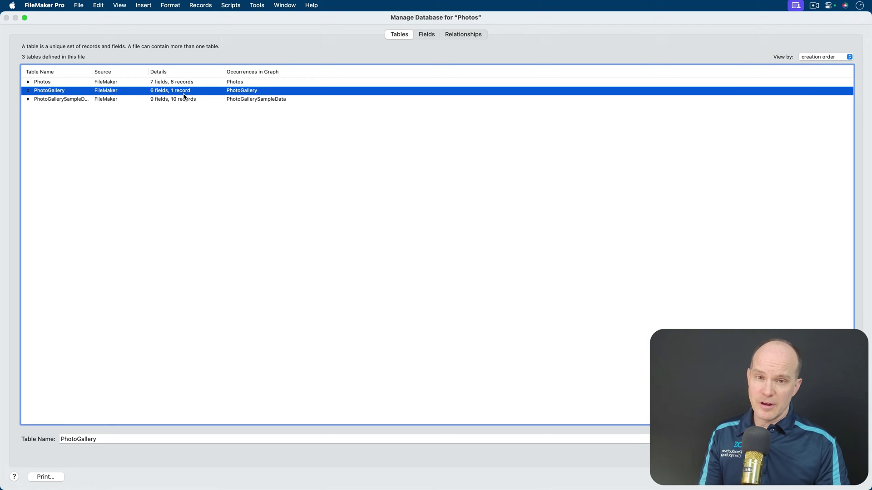
click(131, 99)
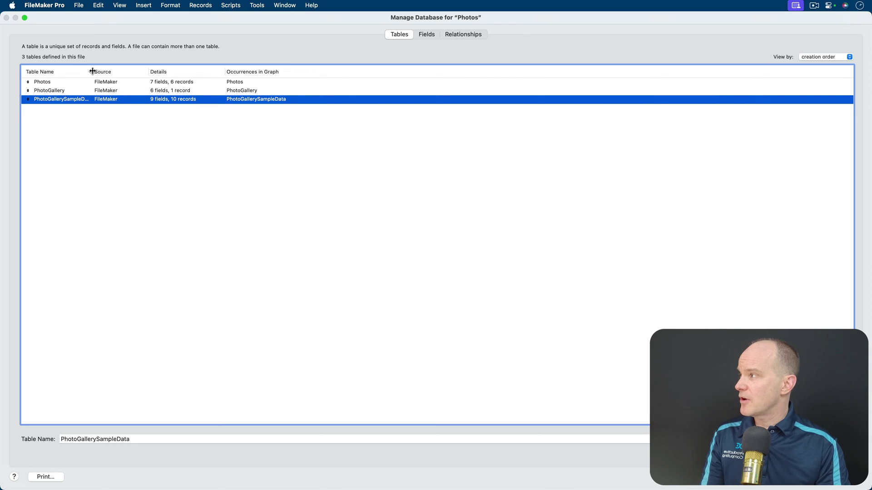
drag(92, 71, 163, 71)
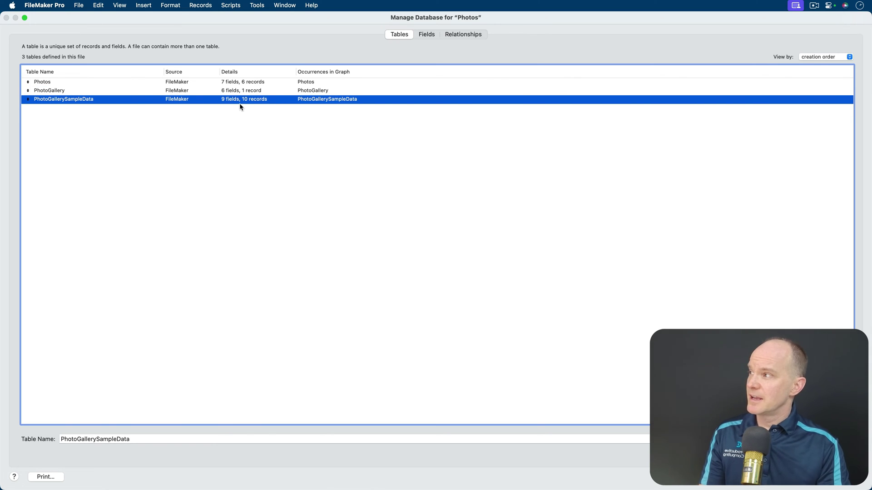
double_click(252, 100)
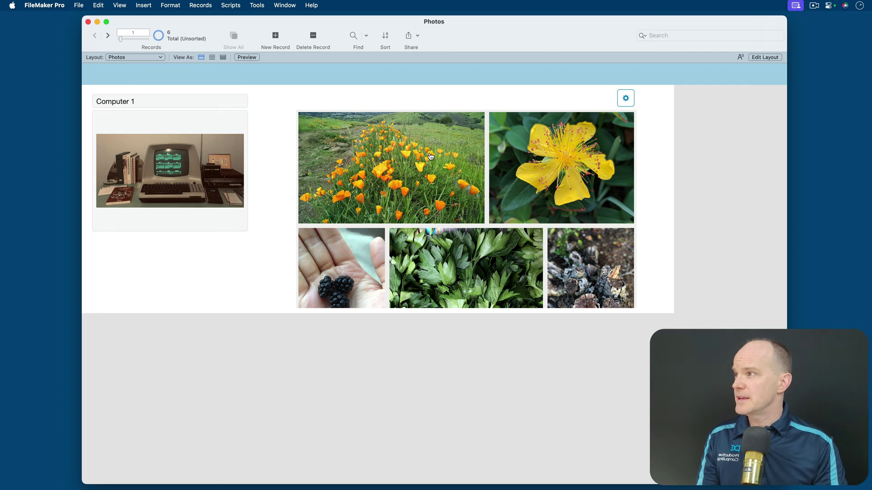
Step: Open the Photo Gallery Configurator via its gear button and list the Display Layout choices
click(627, 100)
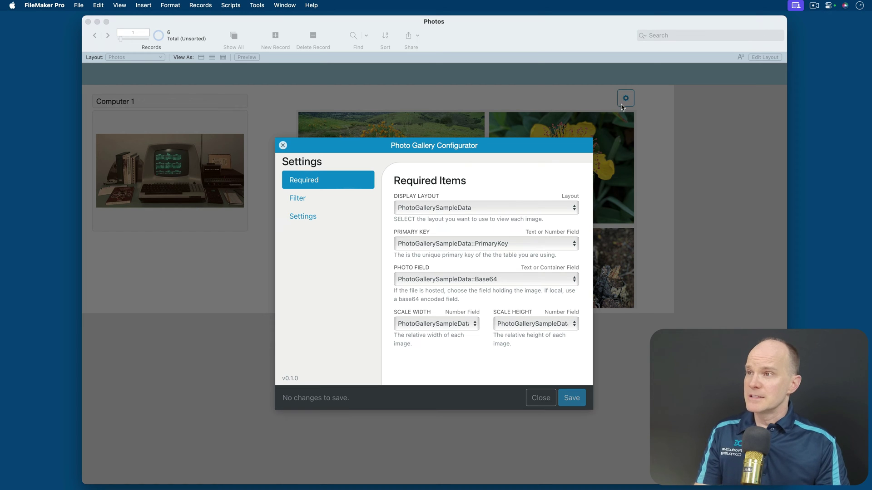
click(540, 397)
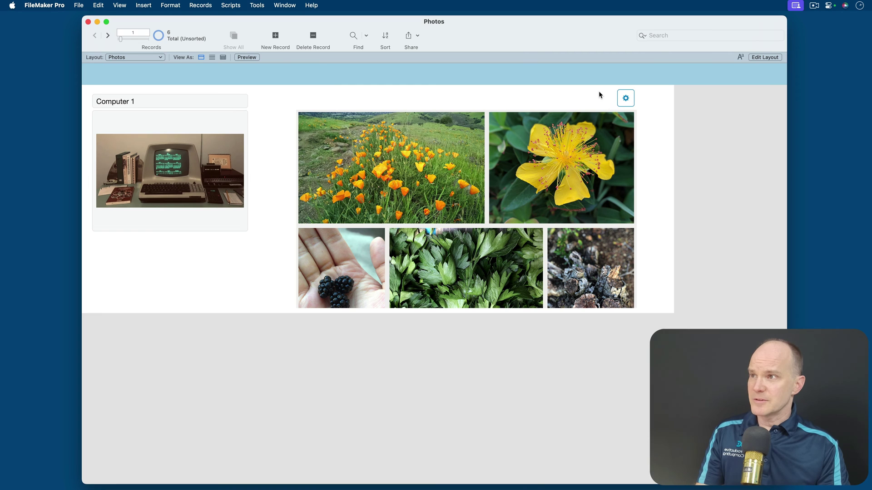
click(627, 101)
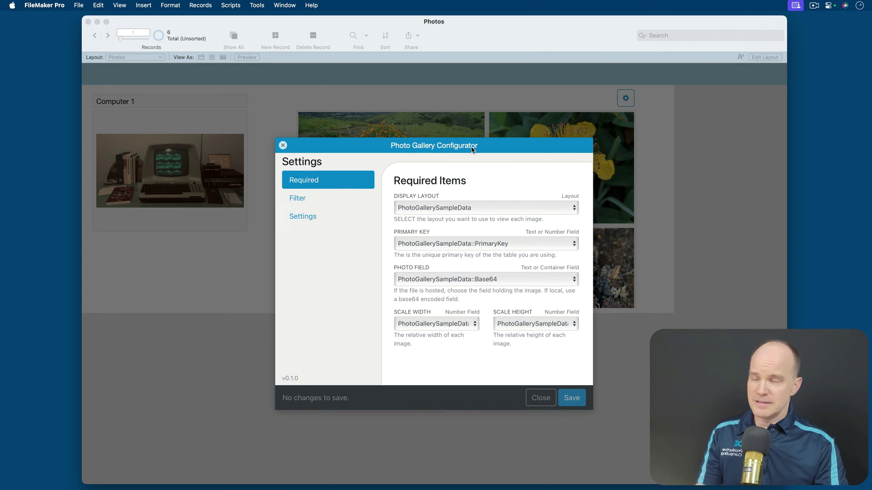
click(500, 205)
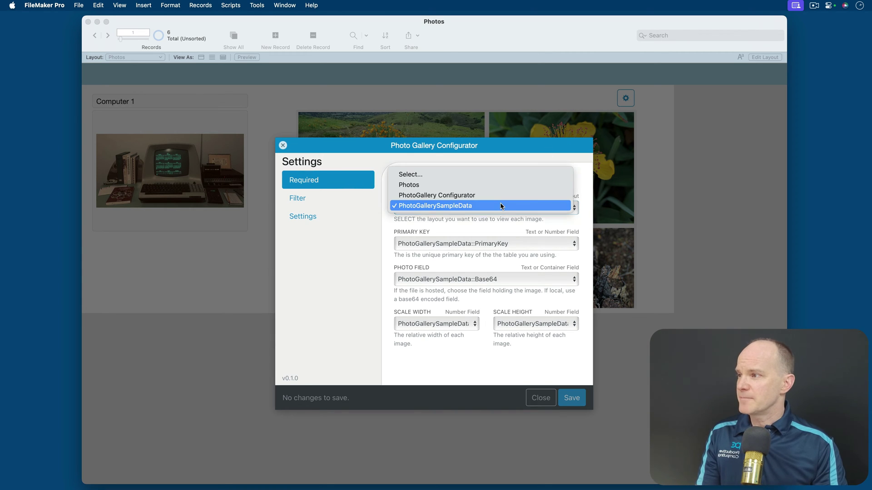
Step: Pick Photos as Display Layout, check the Primary Key choices (only Title), and close unsaved
click(414, 187)
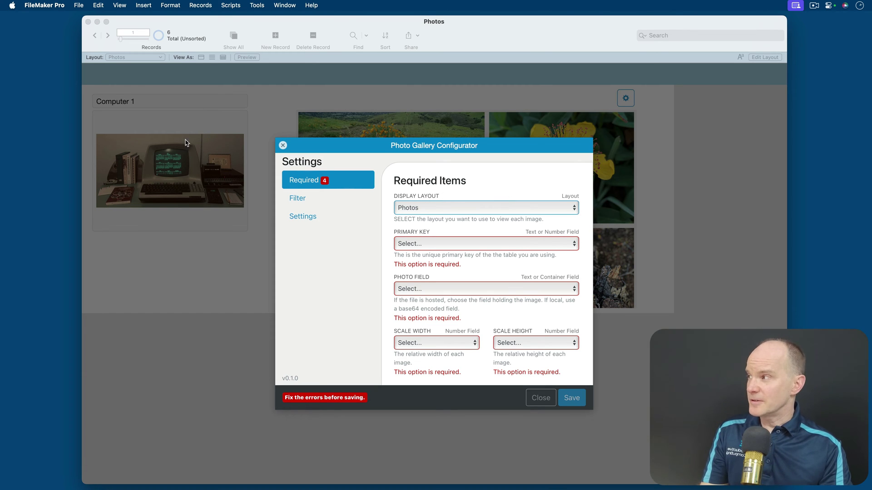
click(417, 207)
click(417, 206)
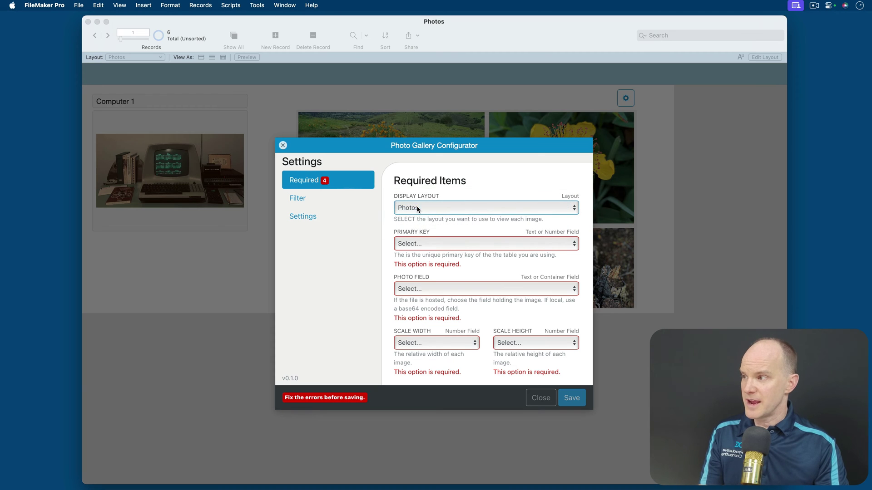
click(437, 244)
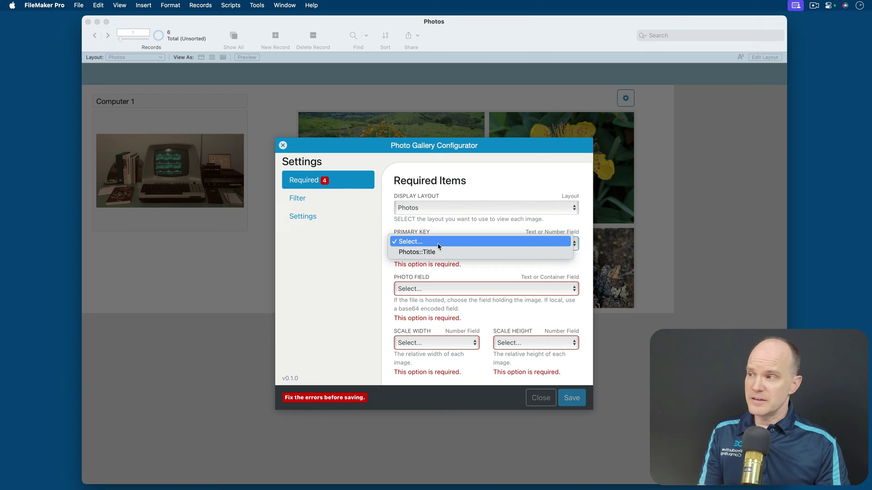
click(438, 243)
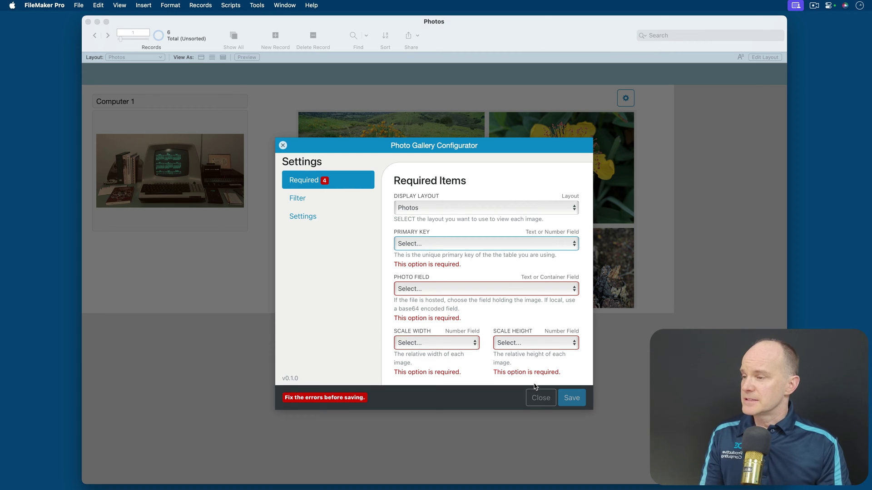
click(542, 397)
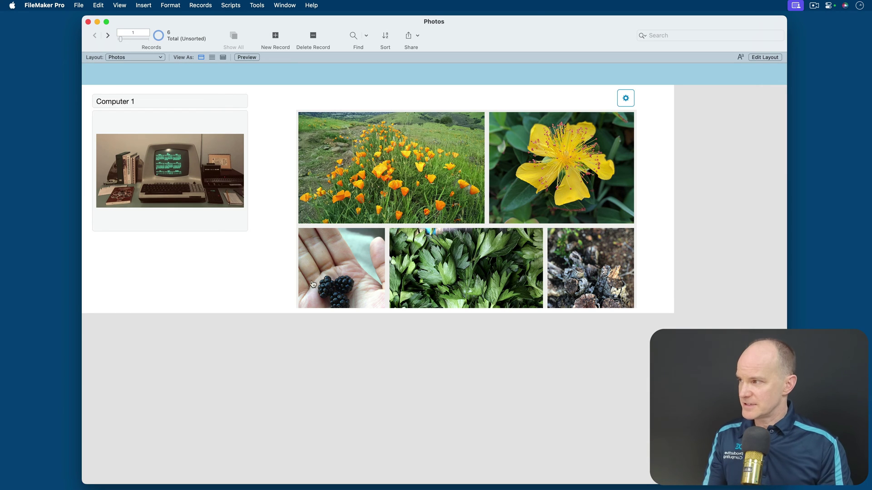
Step: In Layout mode, drag the PrimaryKey field with its label onto the Photos layout
key(super+l)
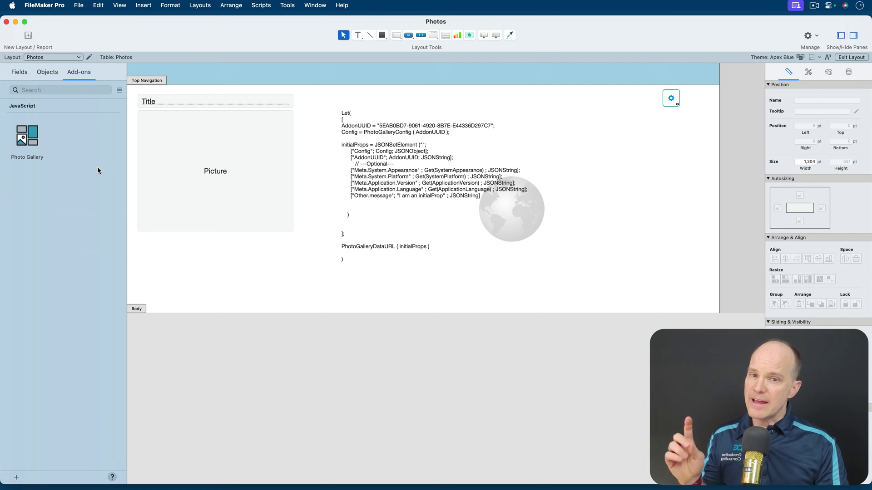
click(20, 72)
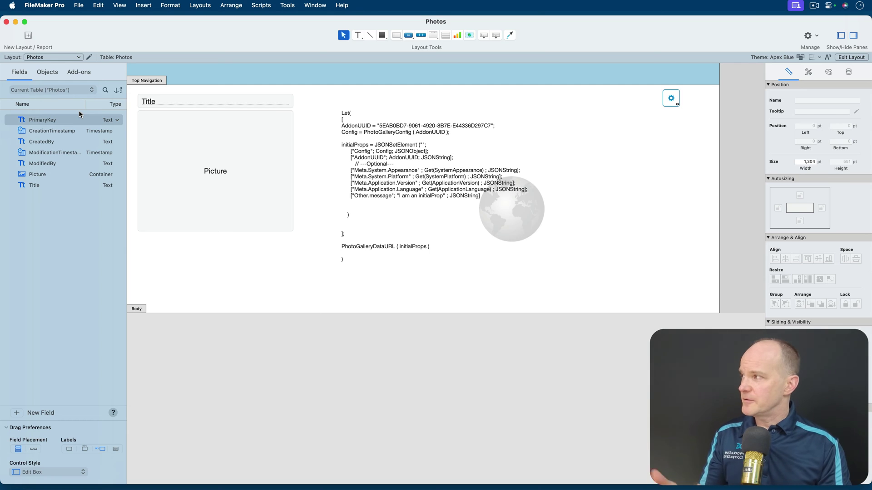
drag(65, 121, 210, 255)
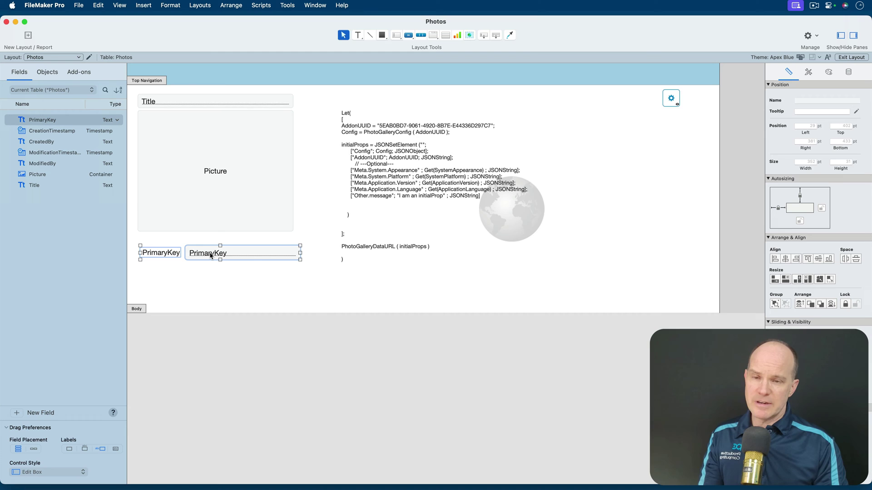
scroll(211, 255, right, 5)
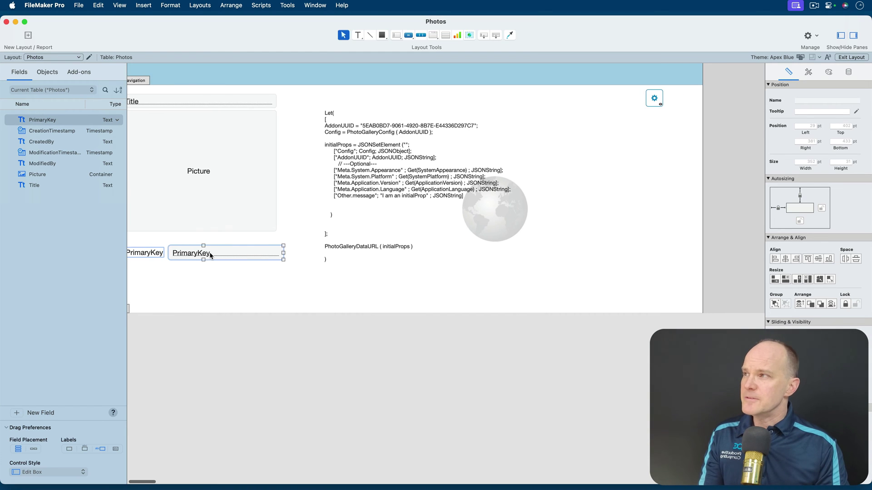
scroll(211, 255, left, 4)
Step: Move the PrimaryKey field out past the layout's right edge and deselect it
drag(224, 257, 731, 101)
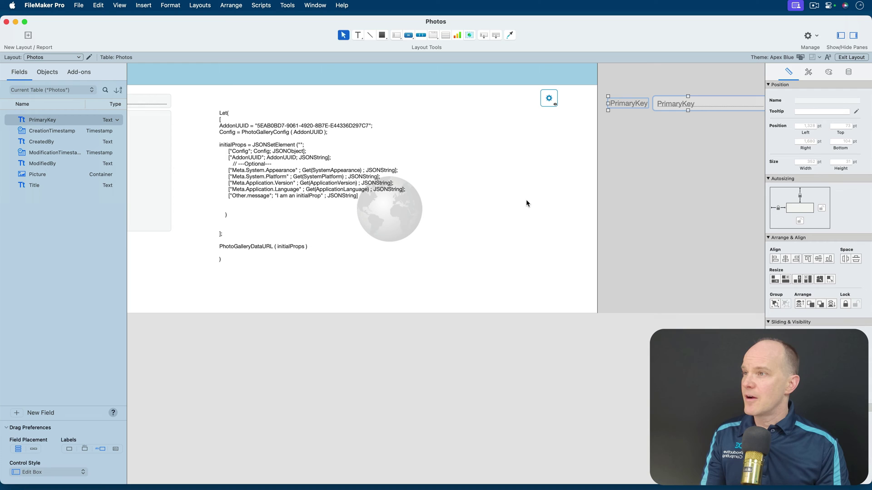
click(649, 191)
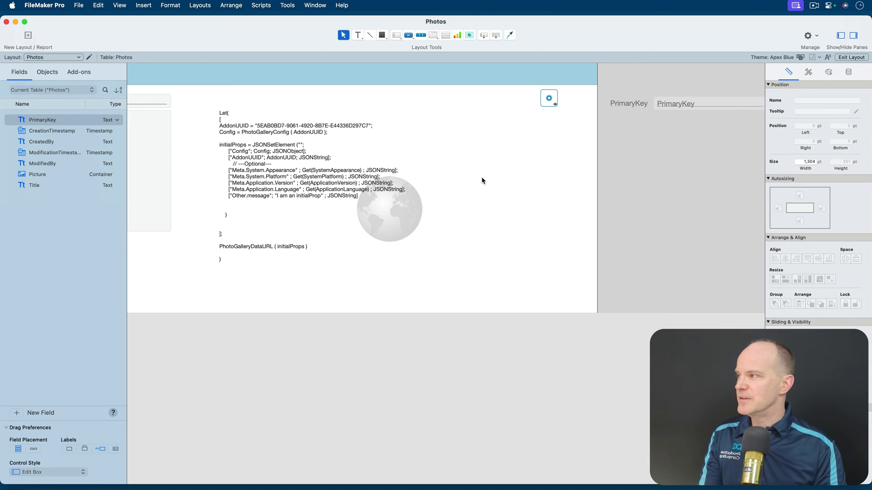
scroll(481, 177, left, 3)
scroll(482, 181, left, 3)
scroll(693, 121, right, 3)
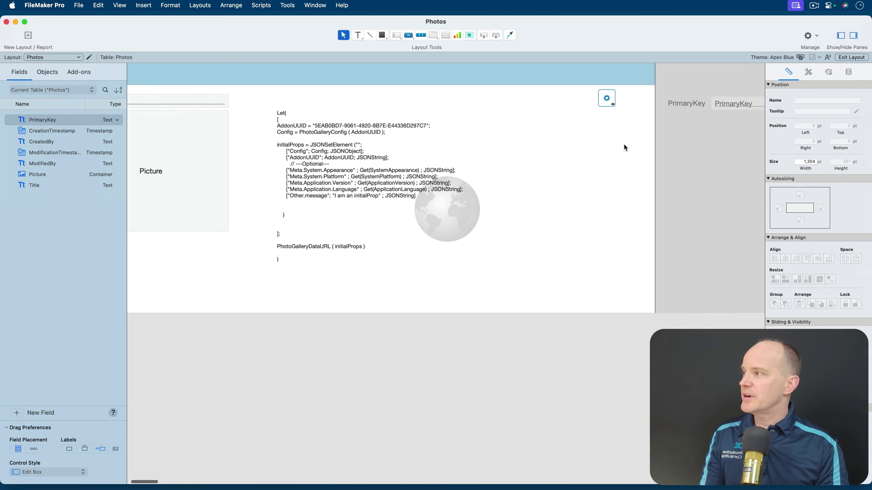
scroll(622, 143, left, 3)
scroll(381, 150, right, 1)
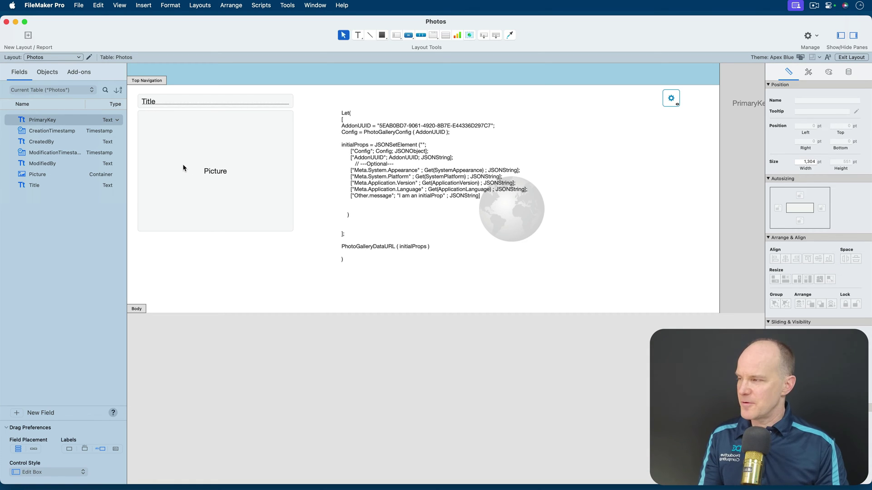
Step: Create Width and Height number fields in the Photos table and save the definitions
key(super+shift+d)
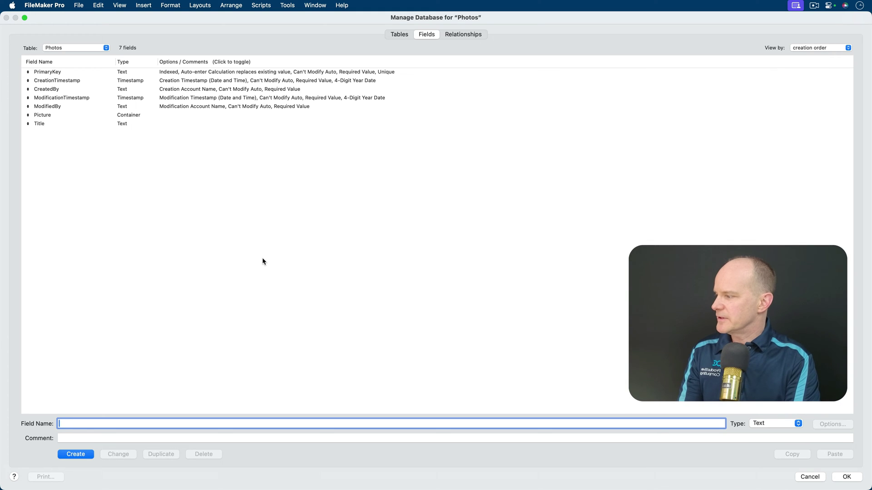
text(Width)
key(super+n)
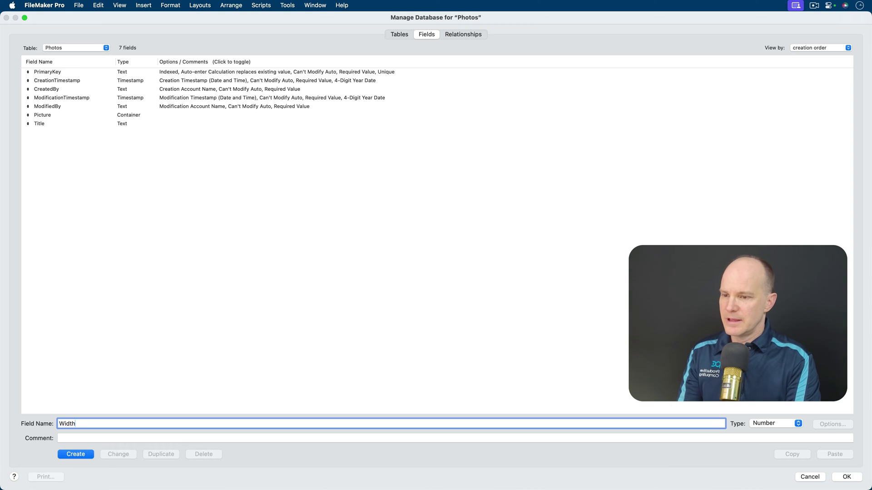
key(Return)
text(Height)
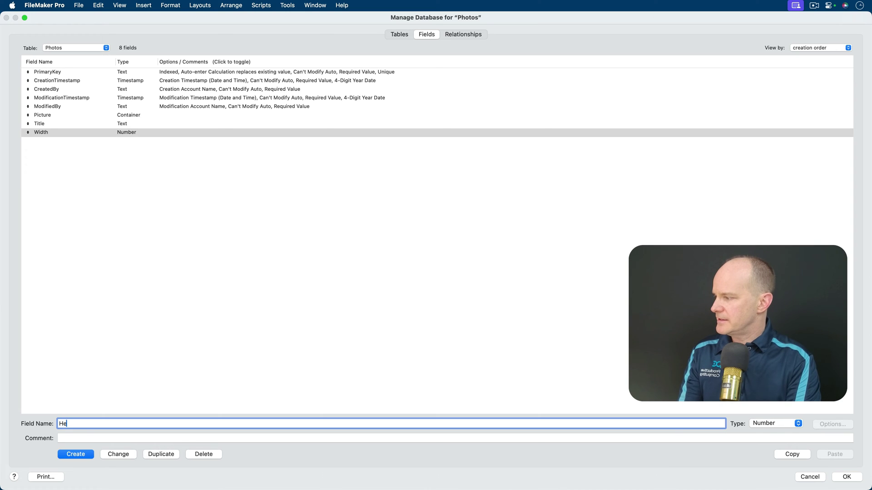
key(BackSpace)
key(BackSpace)
key(BackSpace)
key(BackSpace)
key(BackSpace)
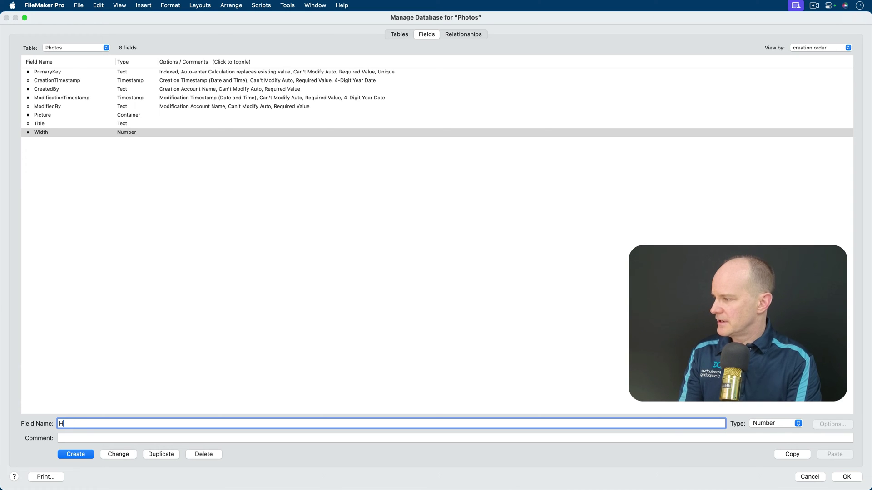
text(eight)
key(Return)
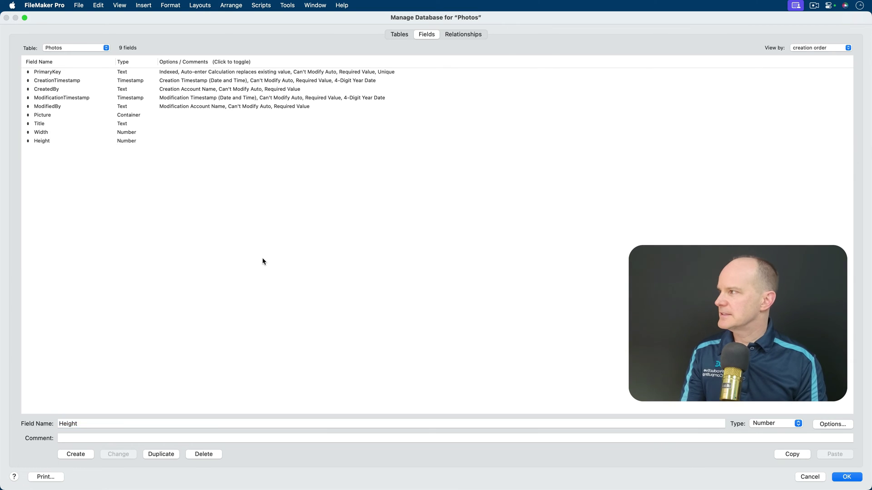
key(BackSpace)
key(Return)
click(86, 124)
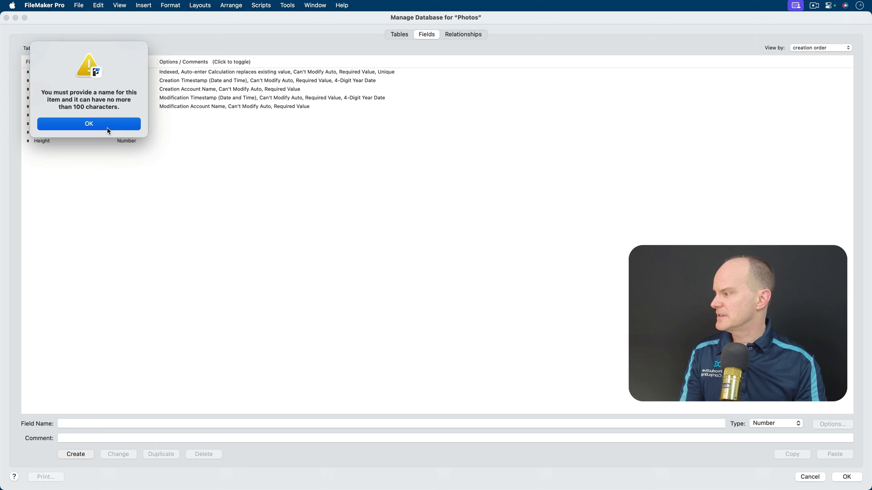
click(844, 477)
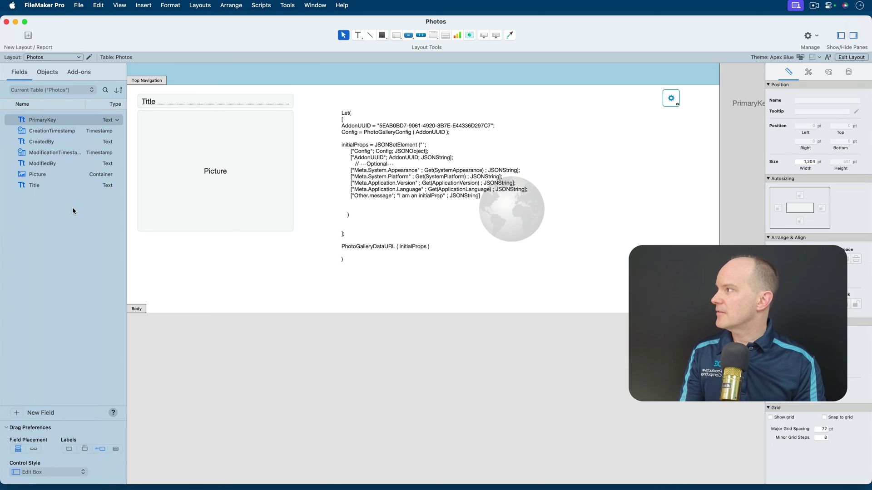
Step: Place the Width and Height fields with labels below the Picture field on the layout
click(42, 73)
click(19, 72)
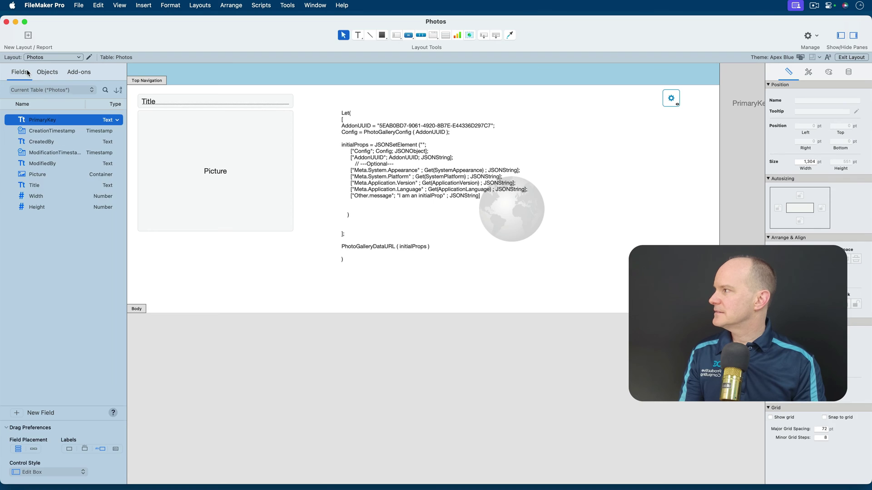
click(56, 196)
shift+click(50, 207)
drag(50, 207, 231, 267)
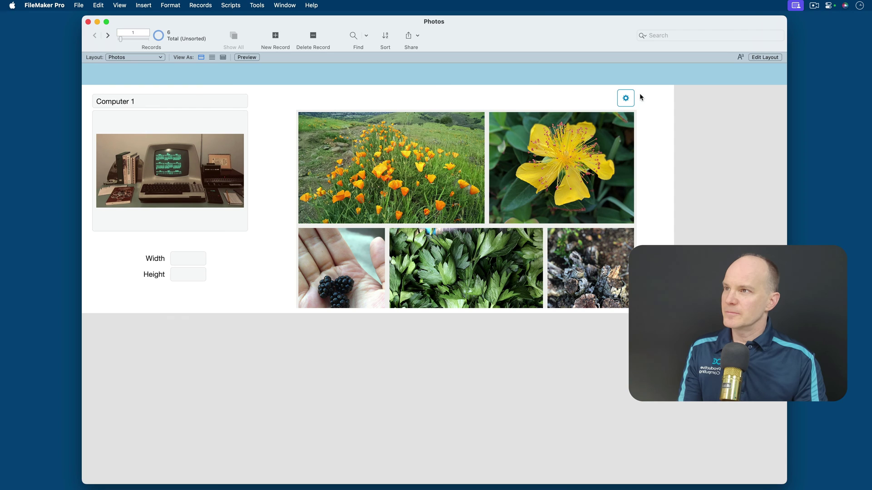
Step: In the Photo Gallery configurator, set the display layout to Photos and the primary key to Photos::PrimaryKey
click(628, 100)
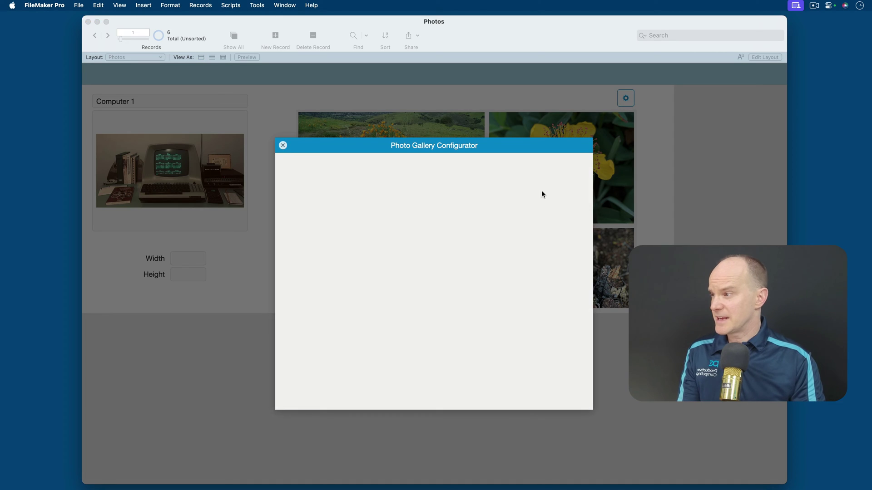
click(438, 208)
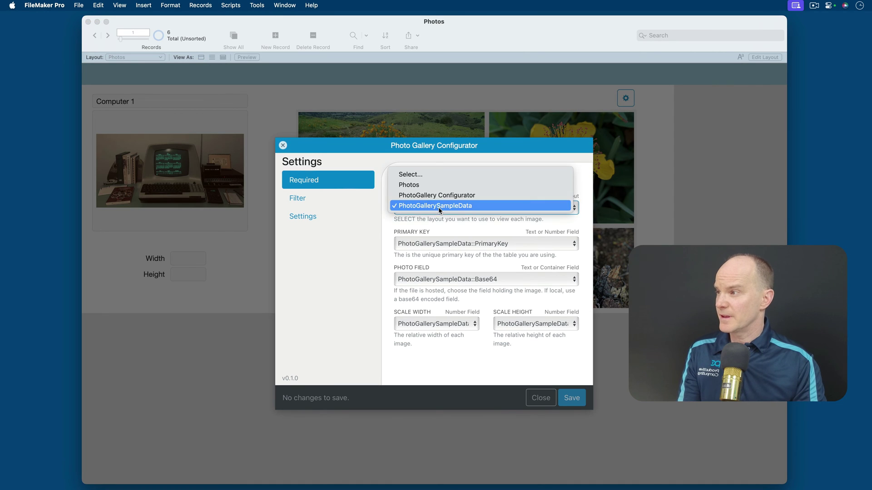
click(428, 184)
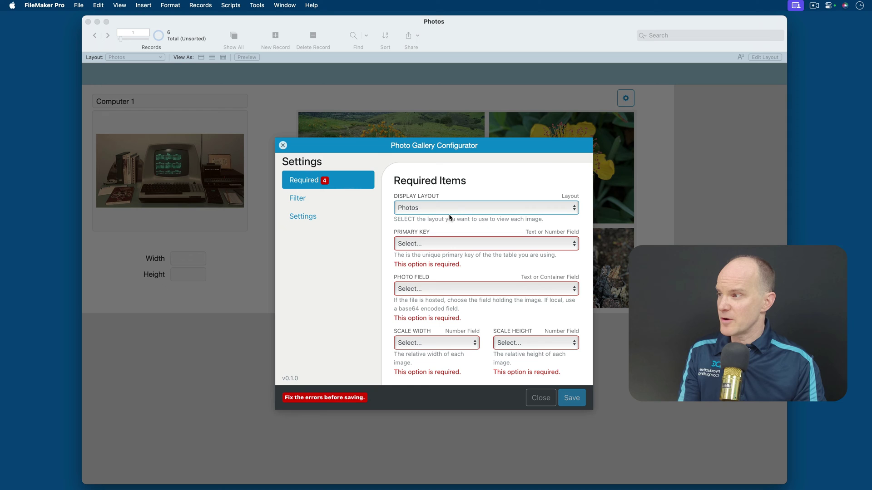
click(460, 247)
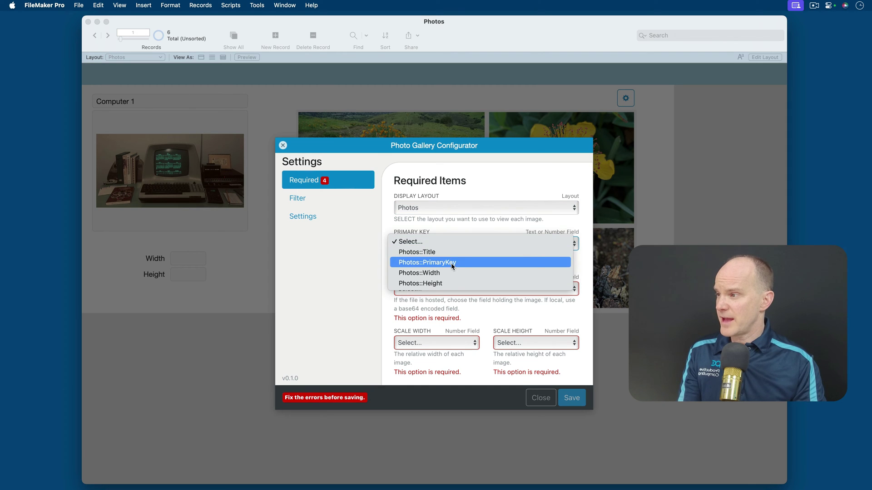
click(451, 262)
Step: Leave the photo field unset and map scale width and height to Photos::Width and Photos::Height
click(443, 281)
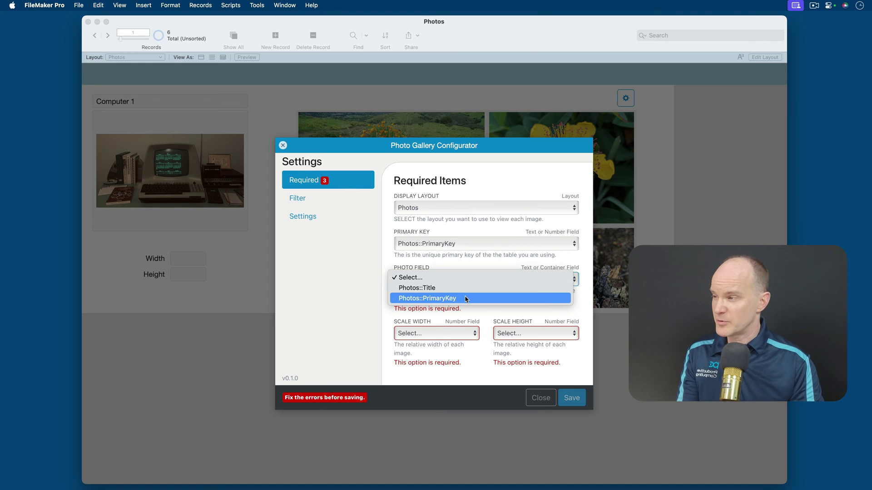
click(488, 311)
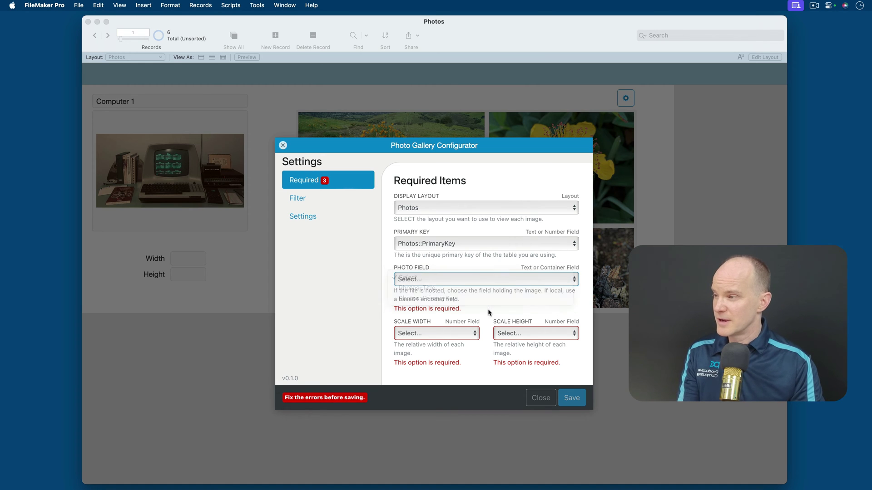
click(451, 336)
click(448, 341)
click(522, 334)
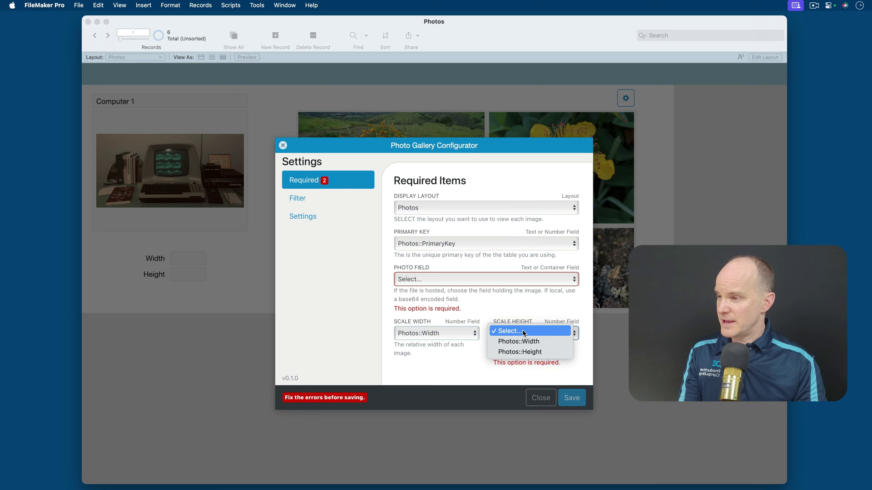
click(522, 352)
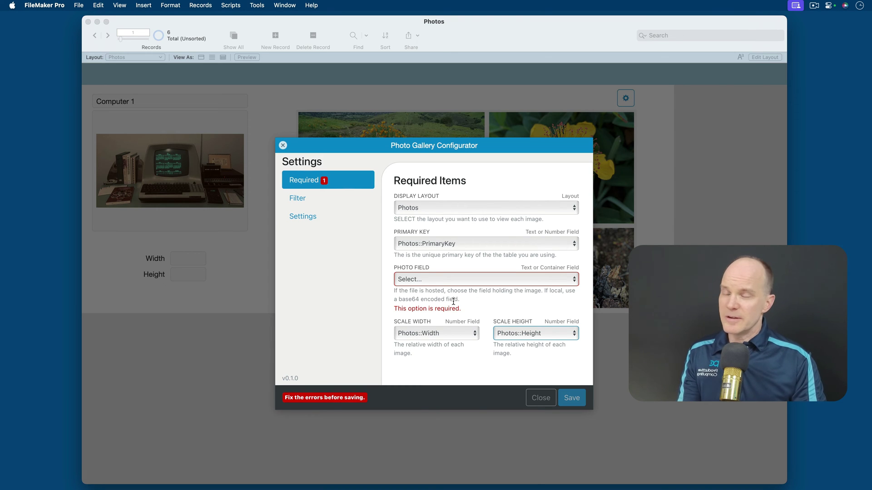
Step: Recheck the photo field choices, find none suitable, and close the configurator without saving
click(457, 279)
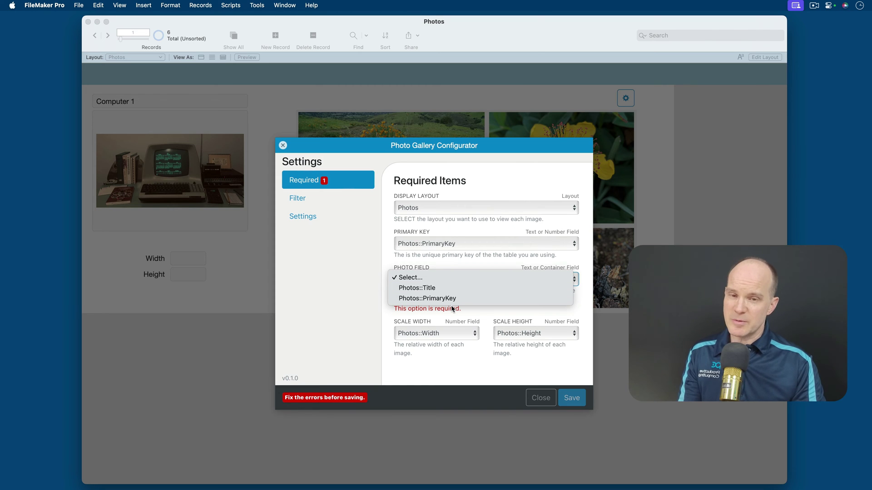
click(510, 307)
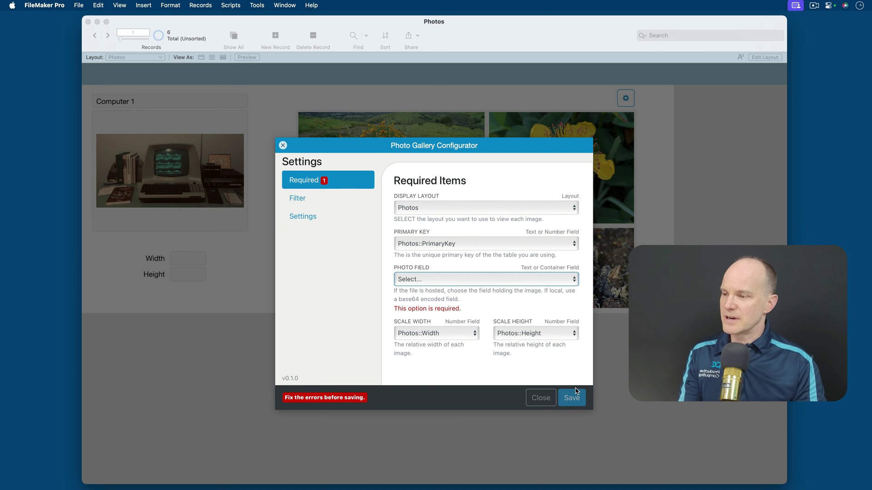
click(552, 402)
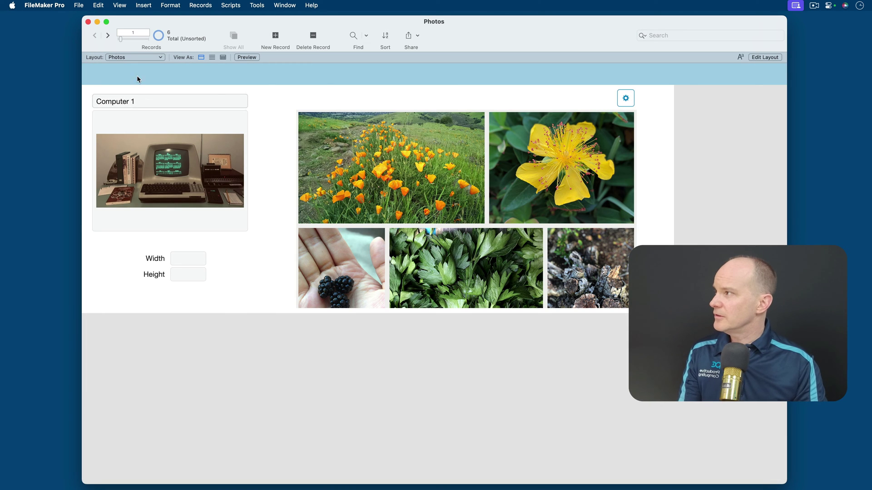
Step: Switch to the PhotoGallerySampleData layout in Layout mode and select its Base64 field
click(127, 57)
mouse_move(126, 69)
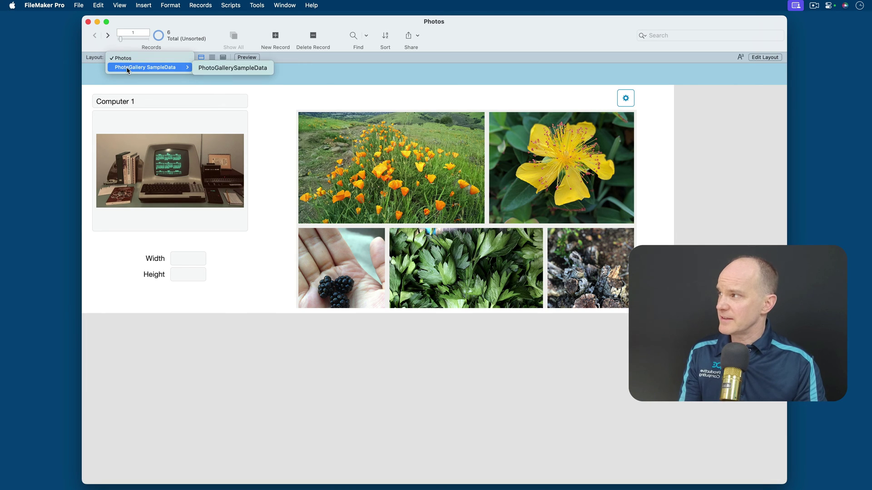
click(223, 69)
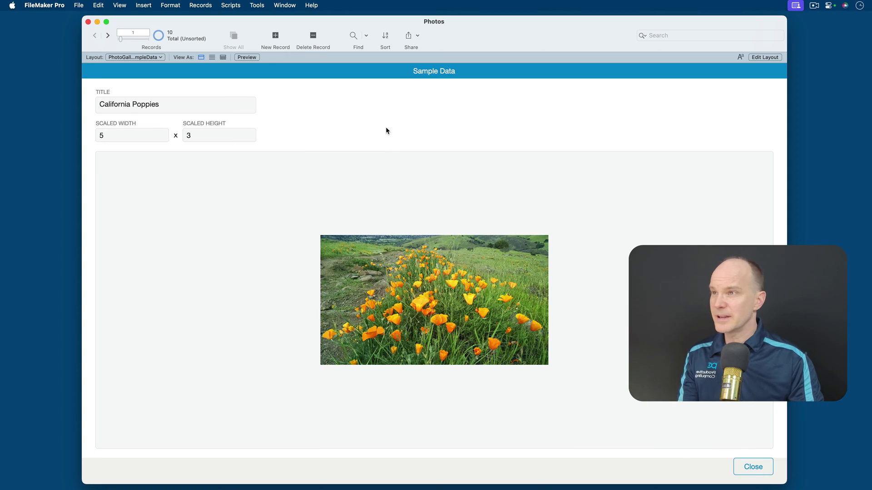
key(super+l)
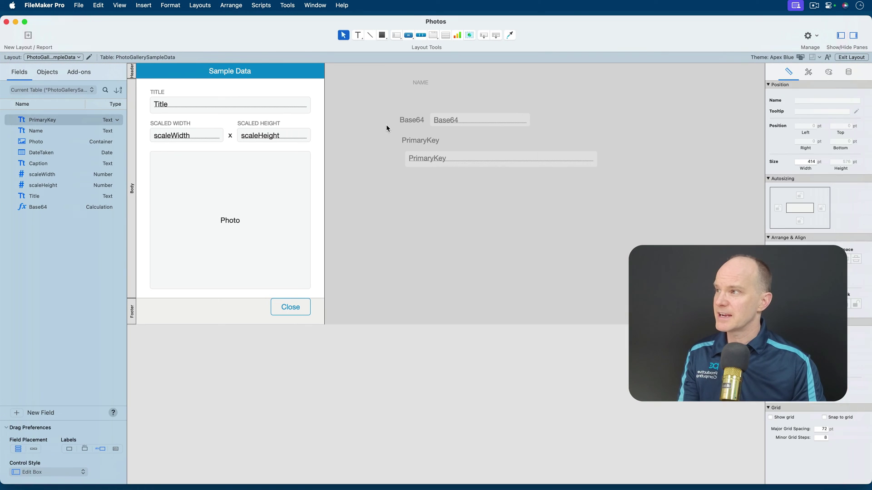
click(455, 119)
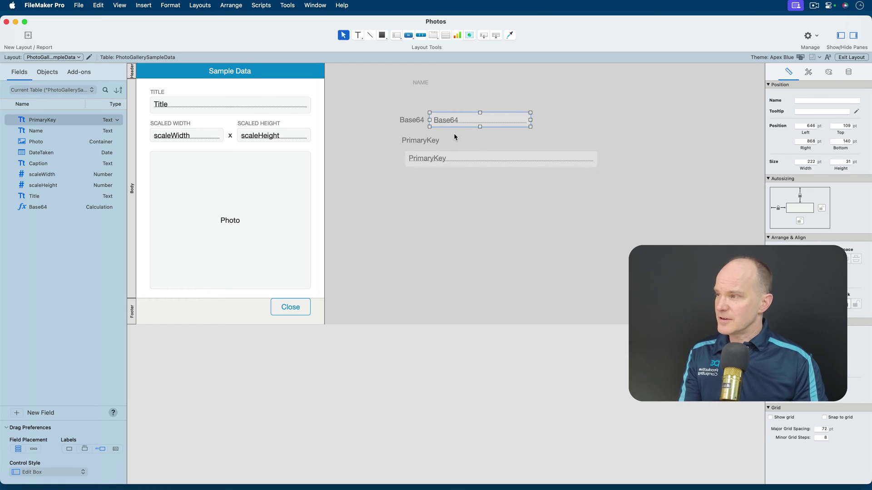
Step: Open the Base64 field's calculation in Manage Database
key(super+shift+d)
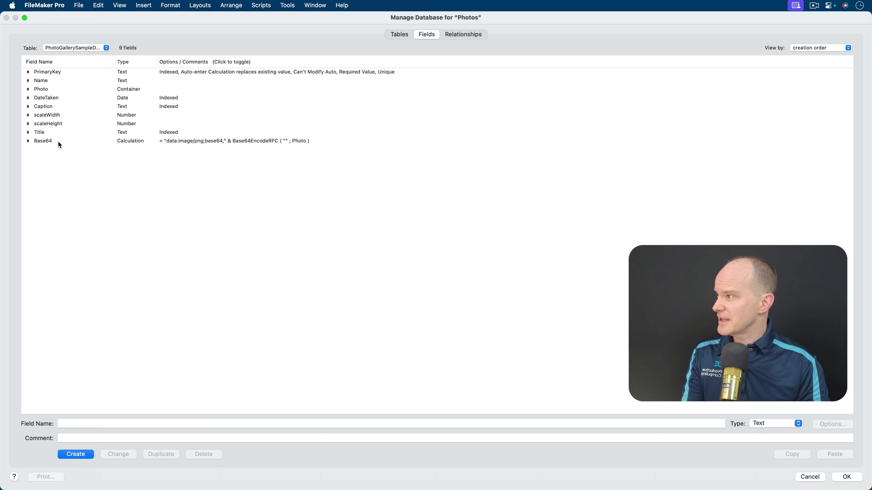
click(58, 142)
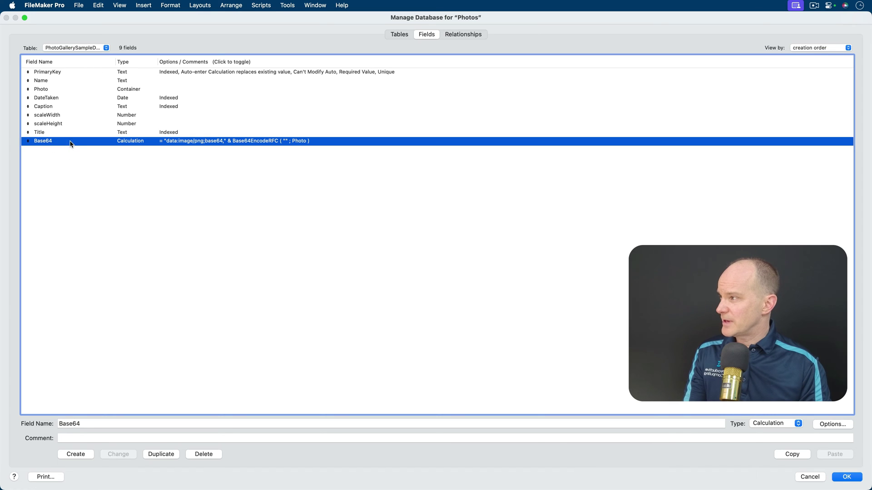
click(828, 424)
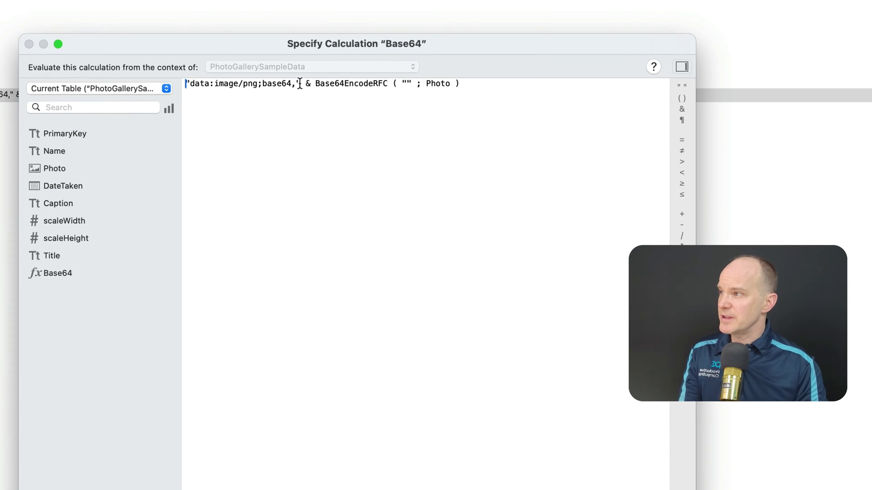
Step: Examine the "data:image/png;base64," prefix and the Base64EncodeRFC ( "" ; Photo ) call in the formula
drag(300, 84, 155, 77)
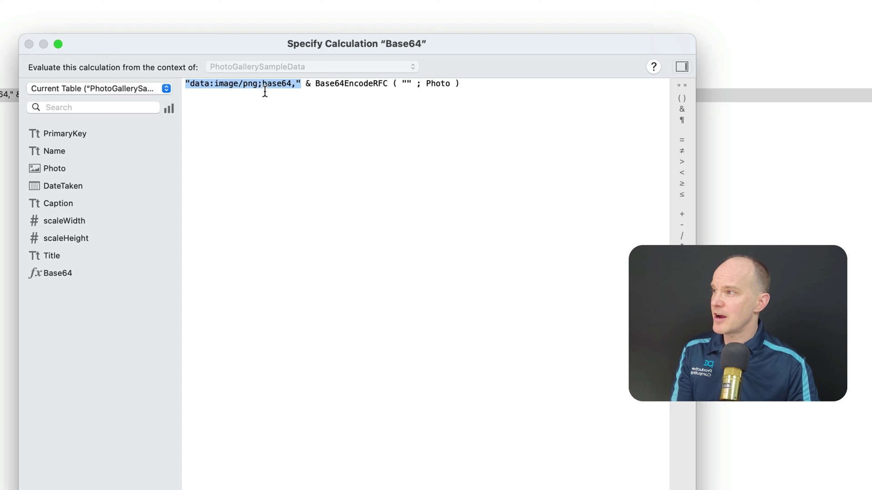
click(300, 83)
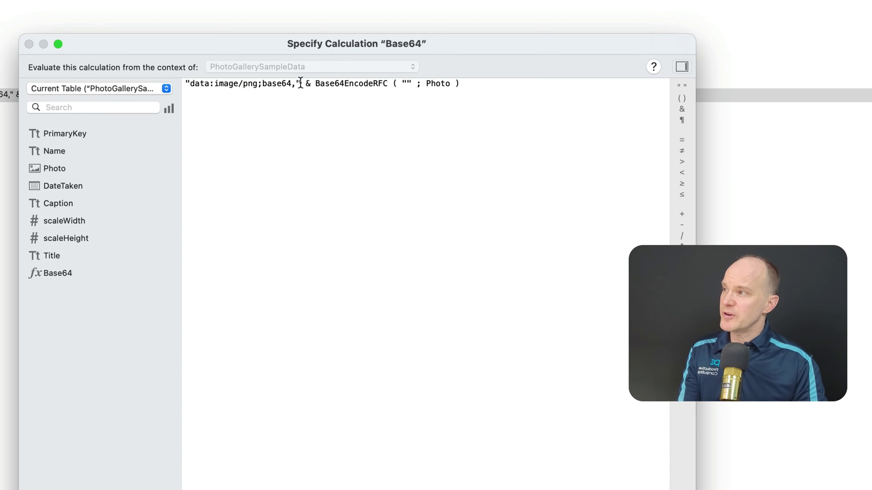
drag(300, 84, 131, 64)
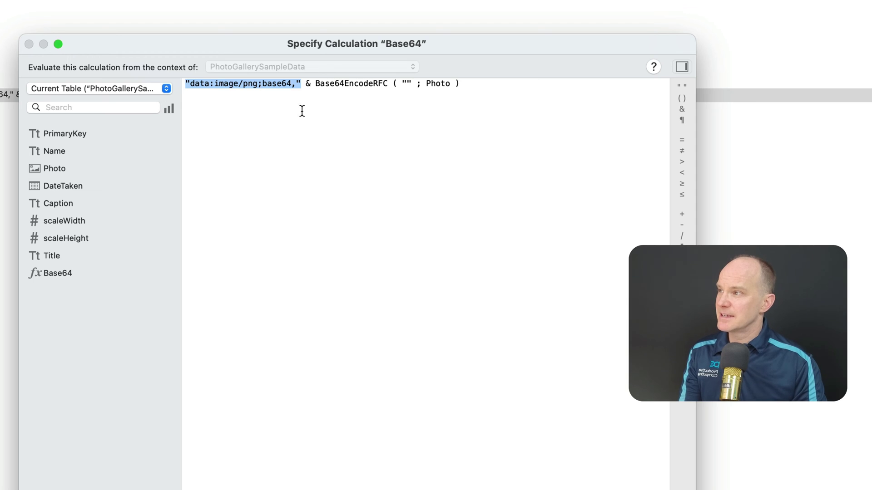
drag(314, 84, 474, 85)
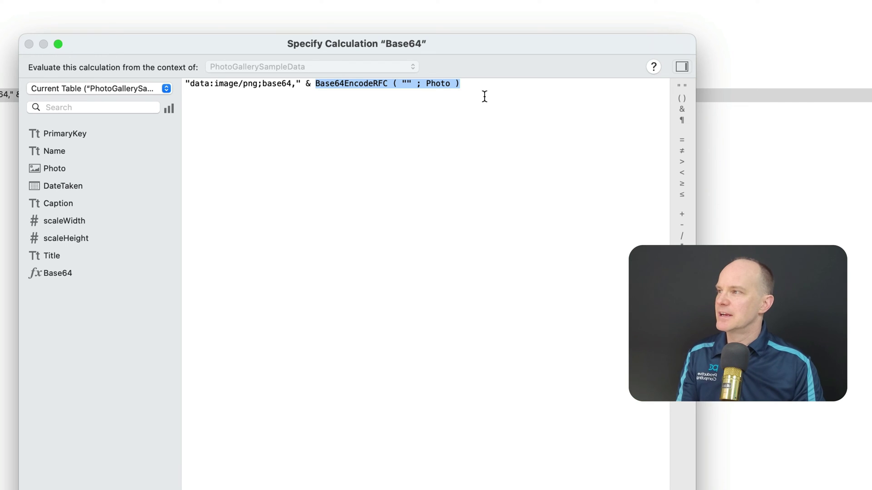
click(467, 103)
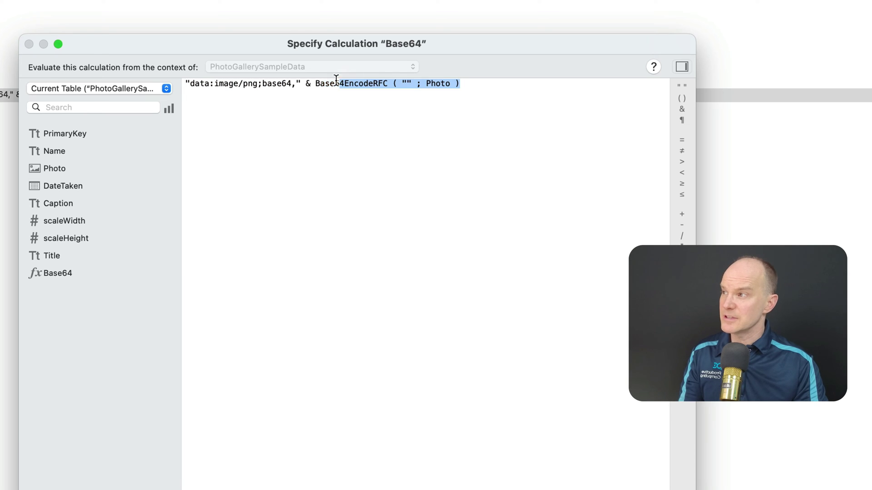
shift+click(312, 90)
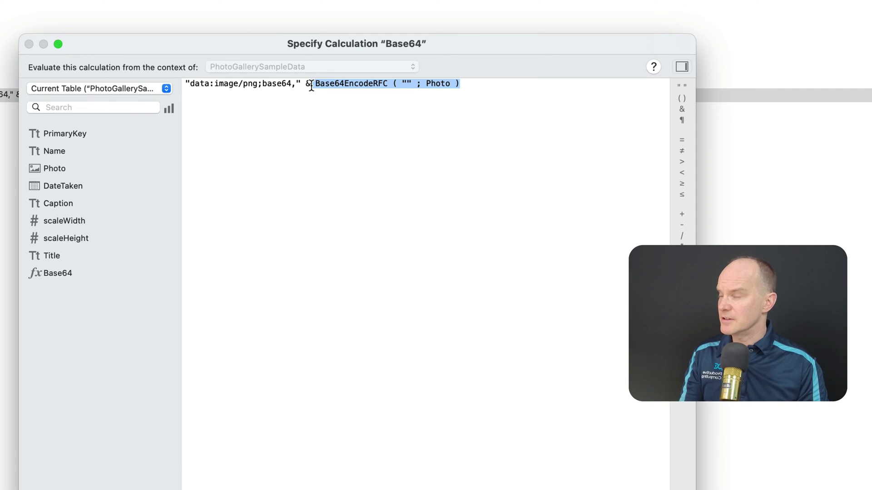
drag(492, 122, 142, 5)
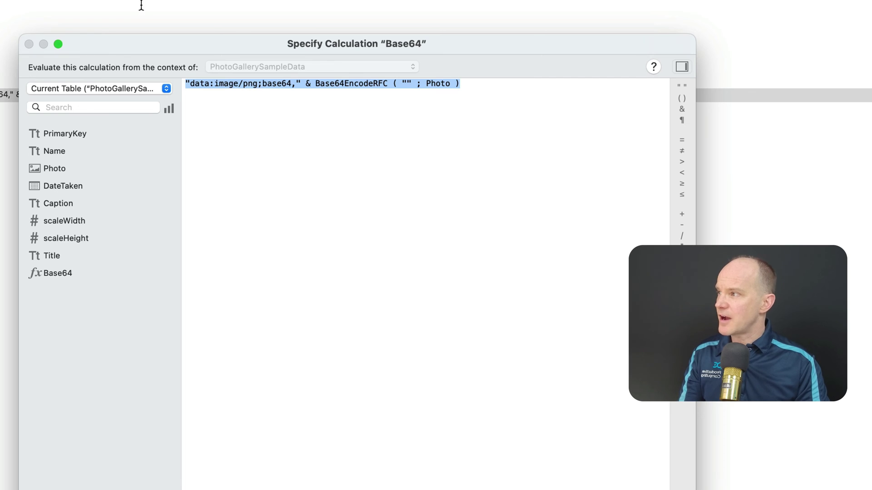
Step: Copy the Base64 field definition from the sample data table and paste it into the Photos table
key(Return)
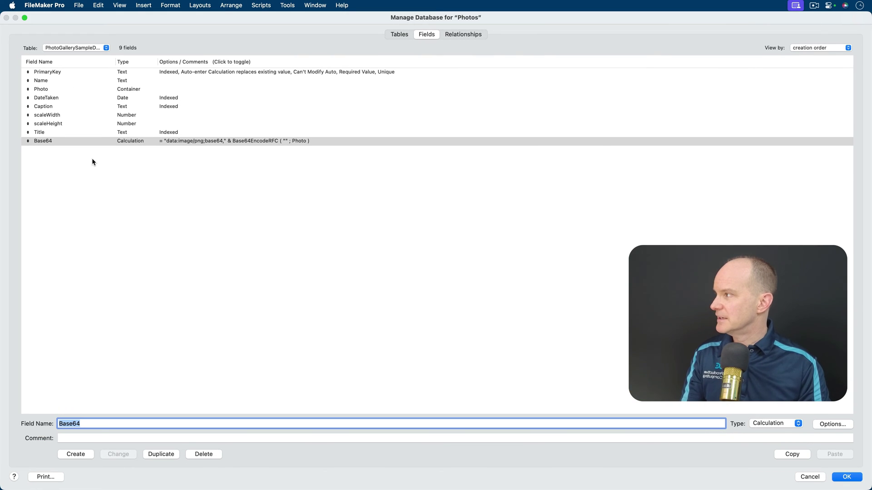
click(84, 141)
key(super+c)
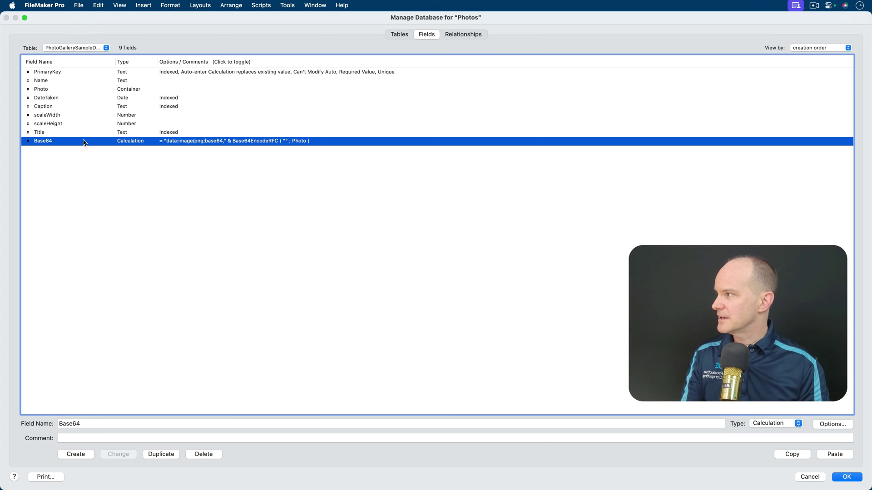
click(92, 50)
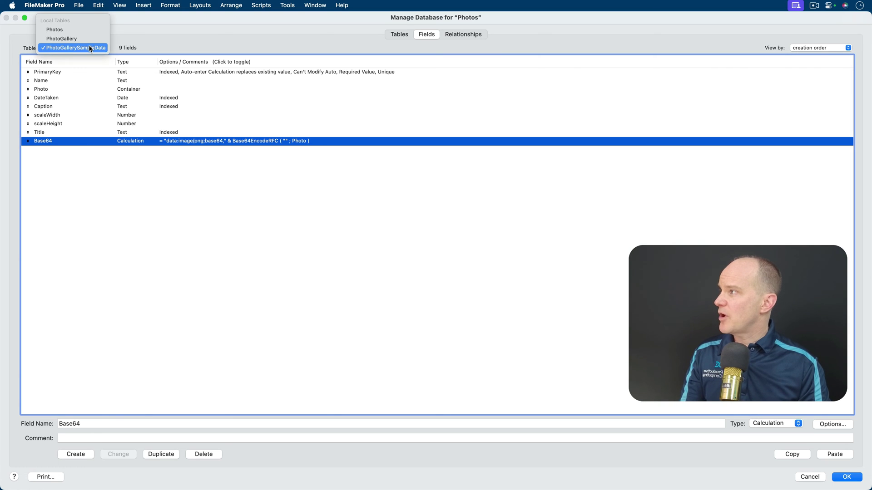
click(74, 30)
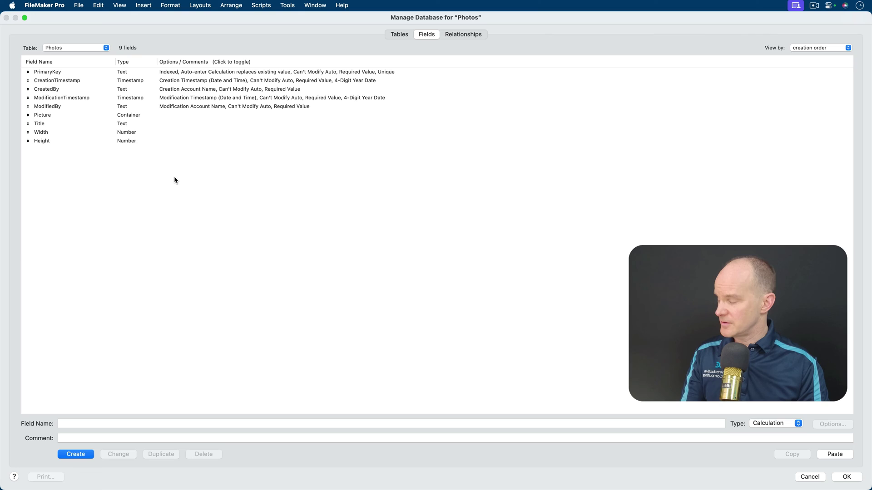
key(super+v)
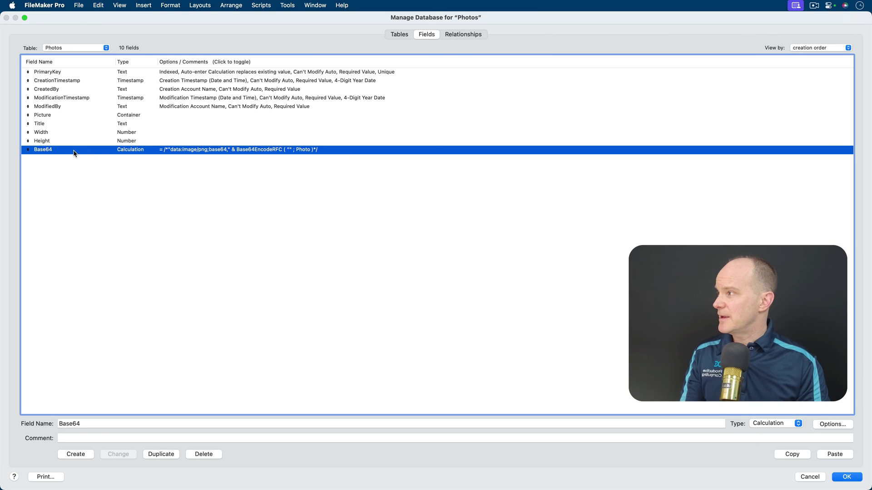
double_click(218, 151)
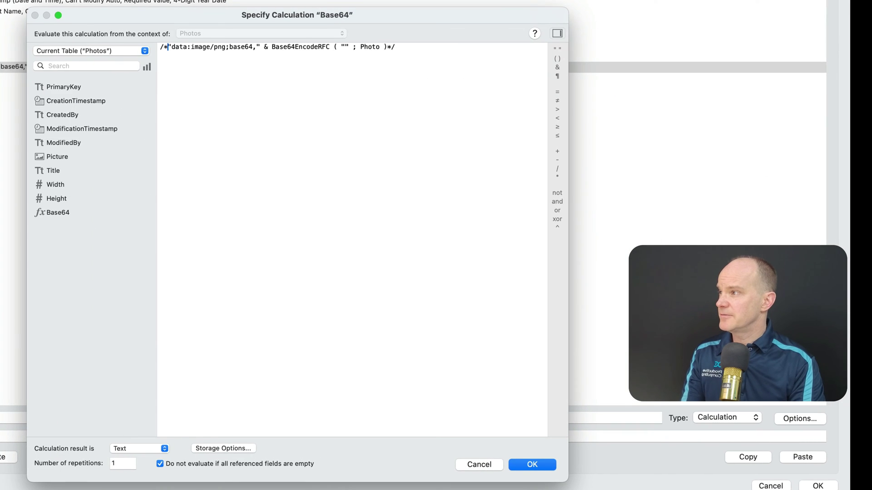
Step: Remove the /* */ comment markers, replace Photo with Picture, and keep the Text result type
key(Delete)
key(Delete)
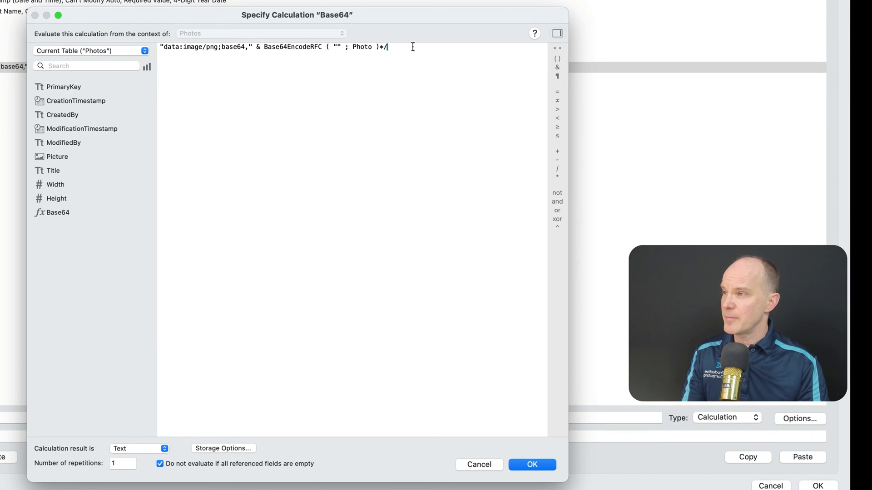
key(BackSpace)
key(BackSpace)
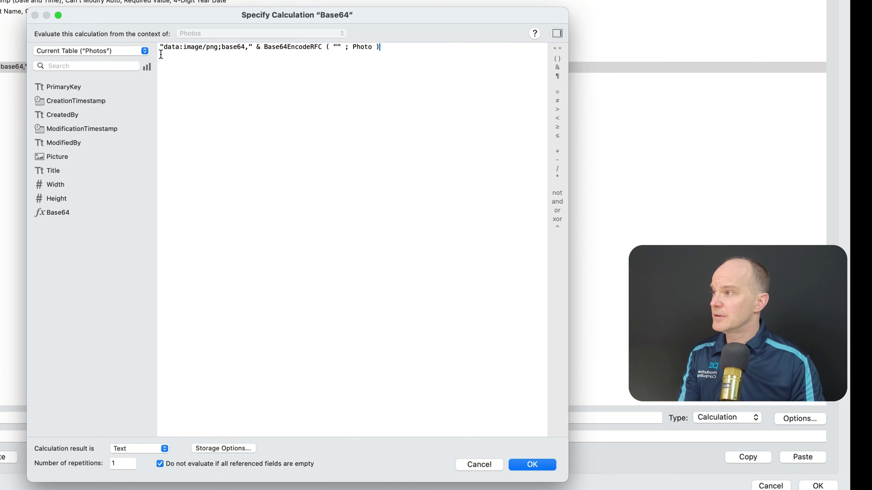
shift+click(265, 47)
click(255, 46)
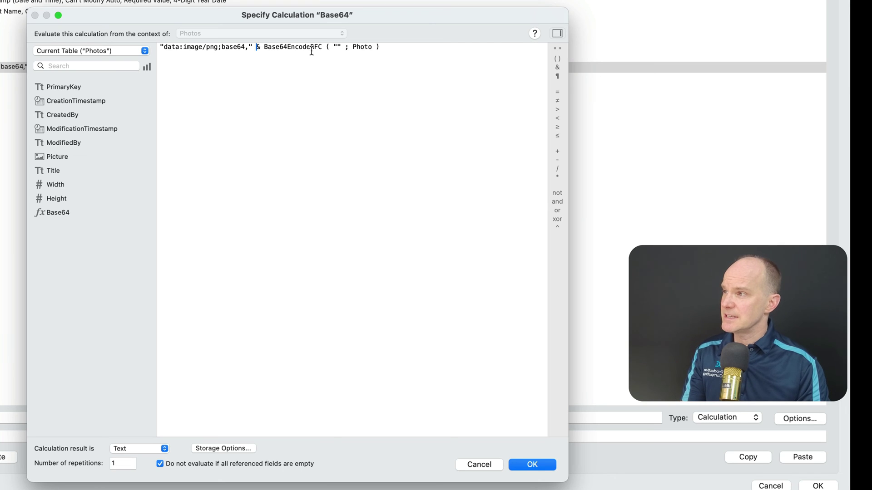
double_click(362, 47)
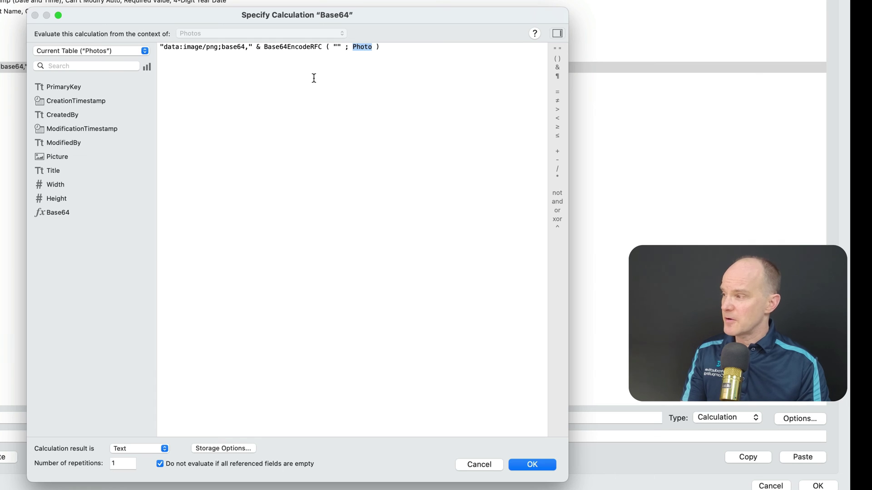
double_click(52, 158)
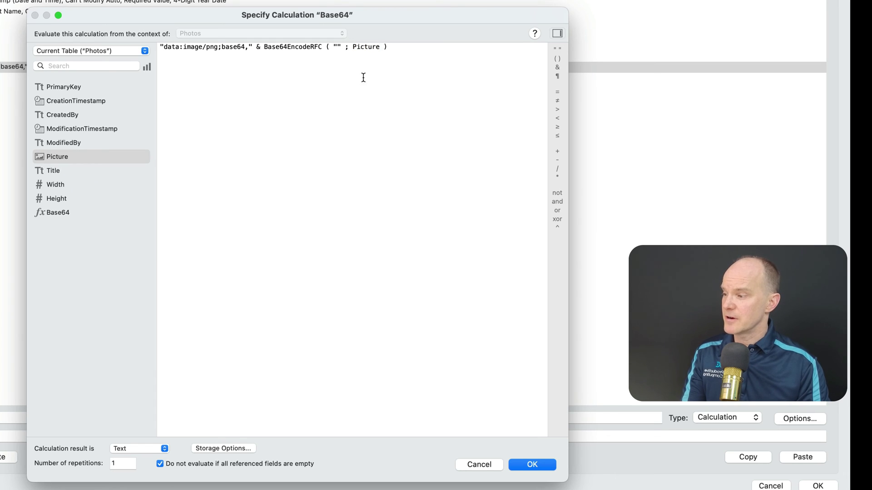
click(143, 449)
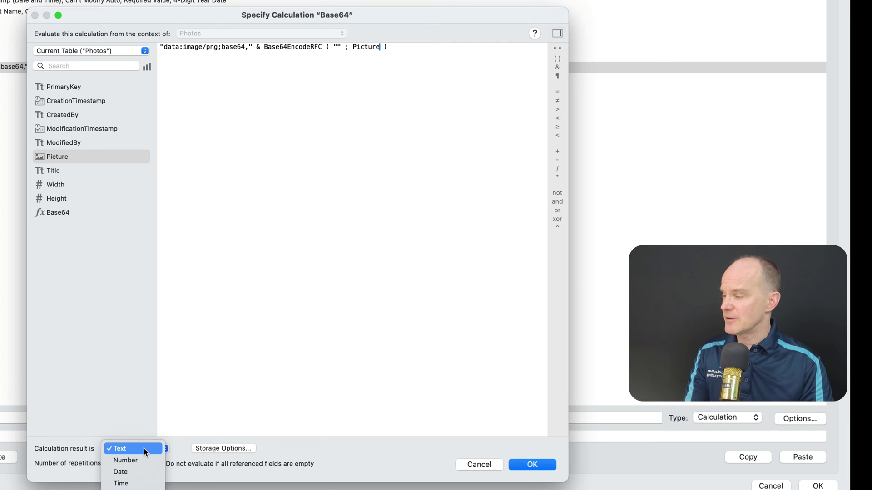
click(143, 449)
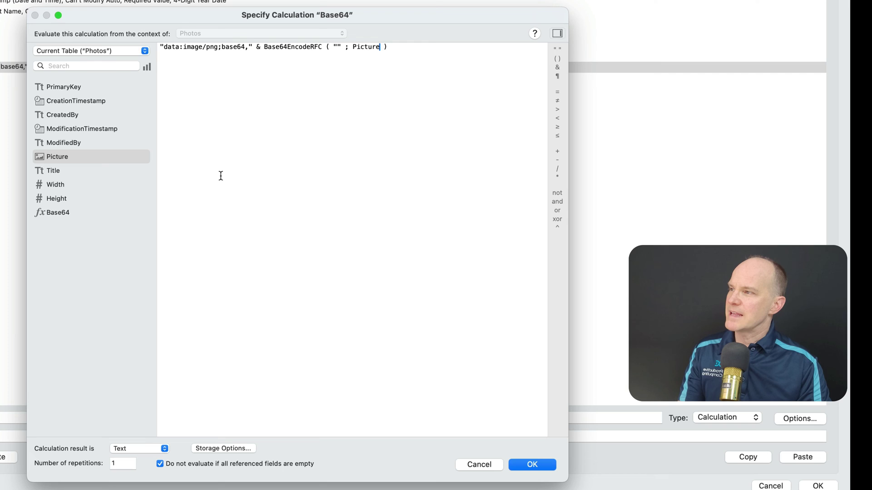
click(396, 47)
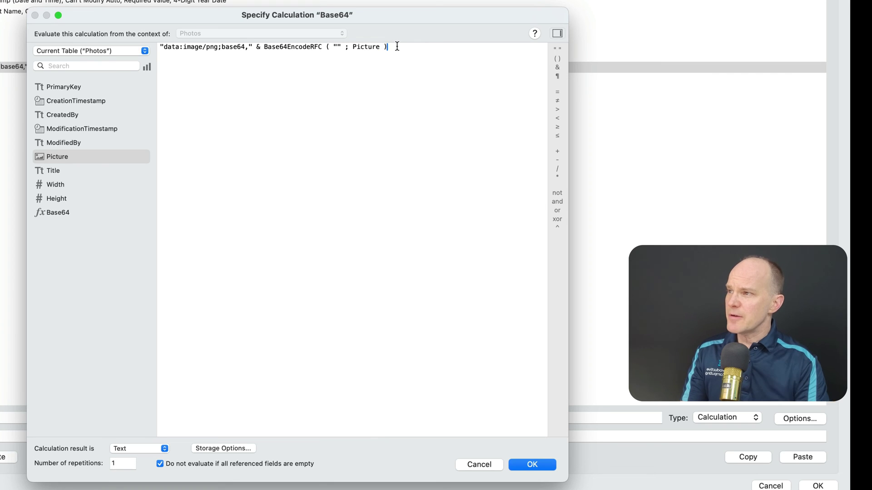
Step: Add a trial Base64Encode ( Picture ) line below the Base64 formula
key(Return)
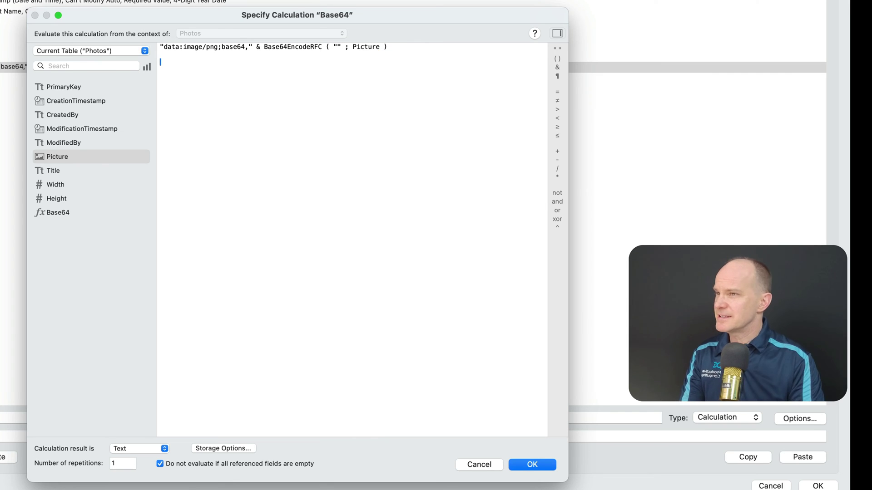
text(base)
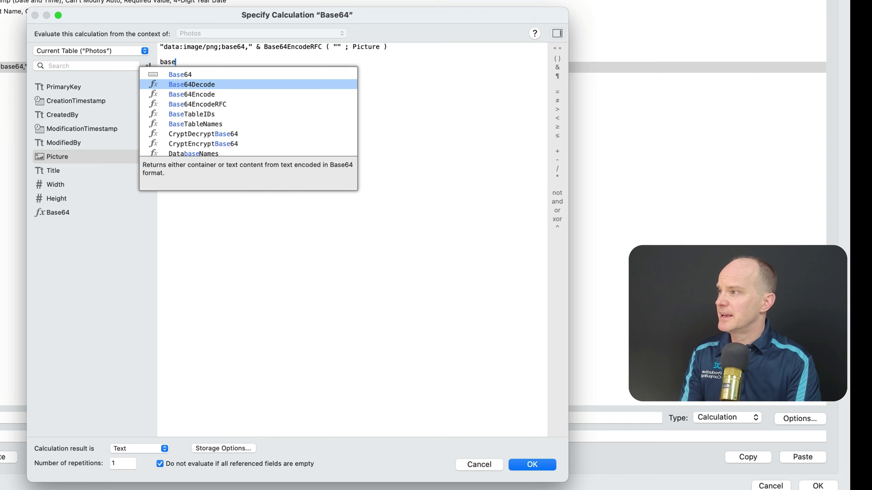
key(Down)
key(Return)
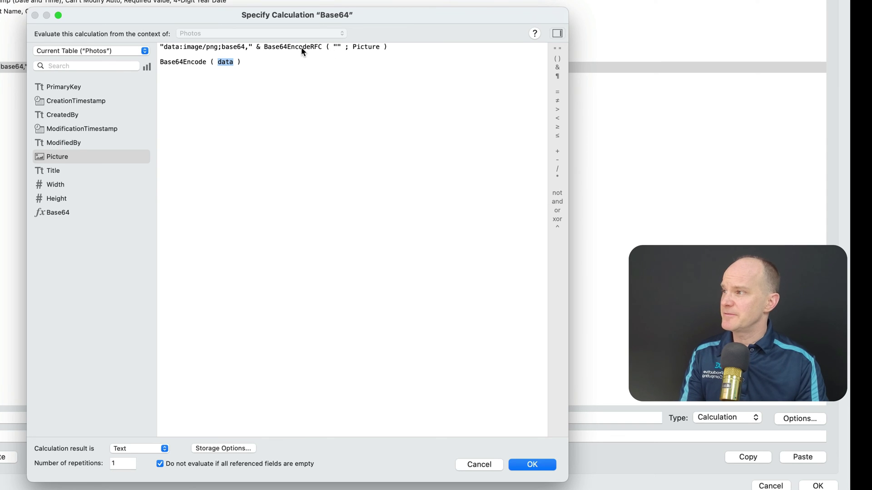
double_click(58, 161)
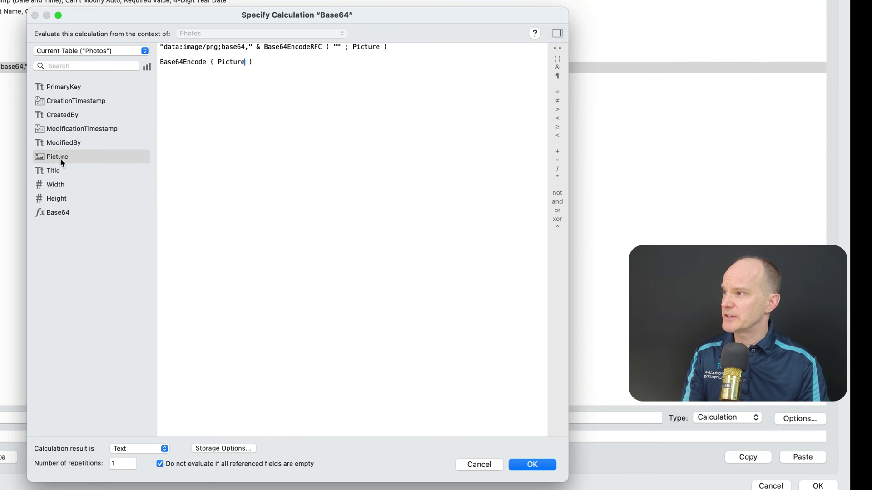
Step: Delete the trial Base64Encode line and save the Base64 calculation
click(281, 75)
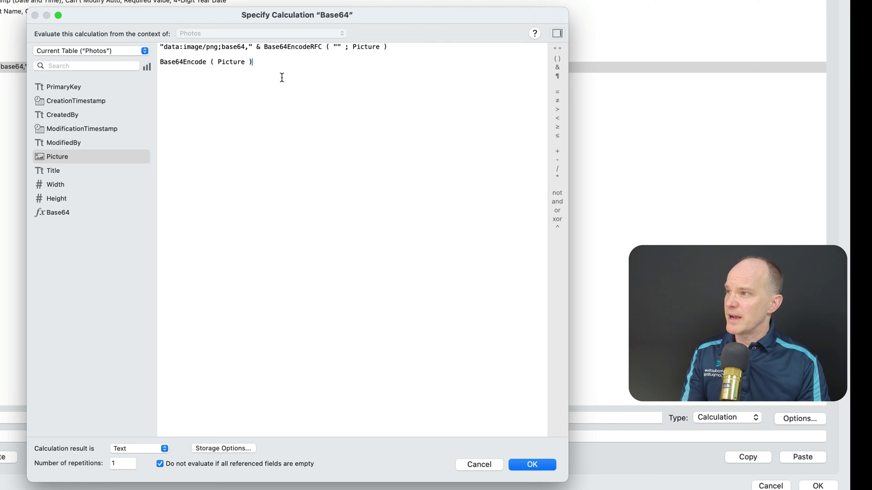
triple_click(255, 64)
click(335, 47)
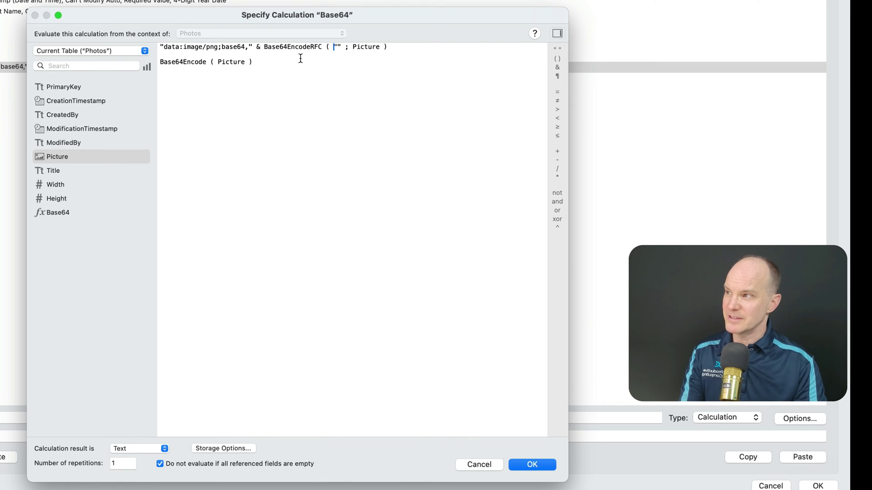
drag(267, 63, 114, 54)
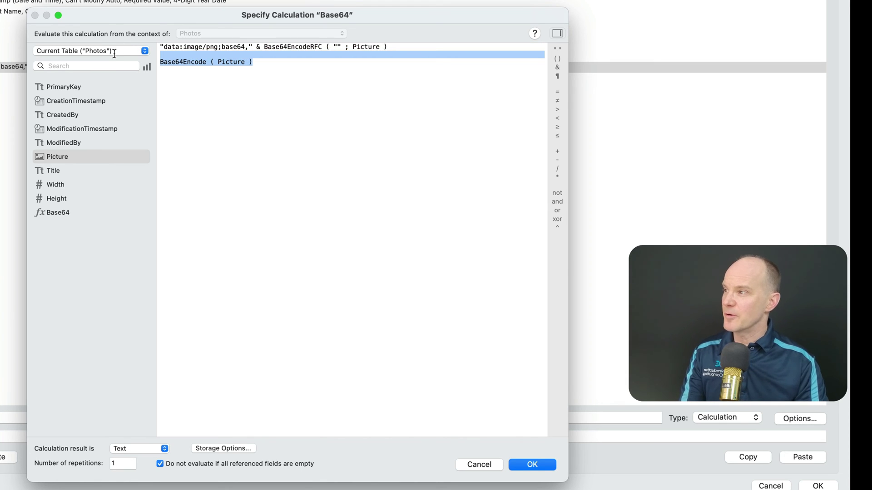
key(BackSpace)
key(BackSpace)
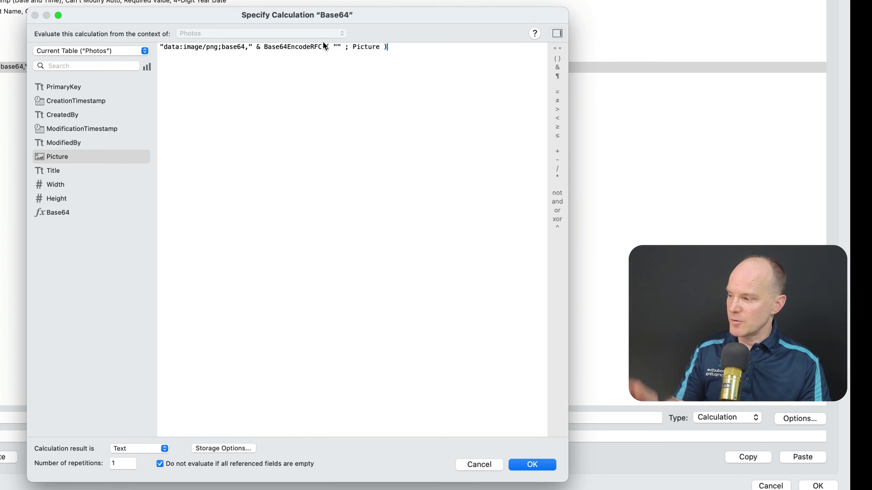
click(551, 466)
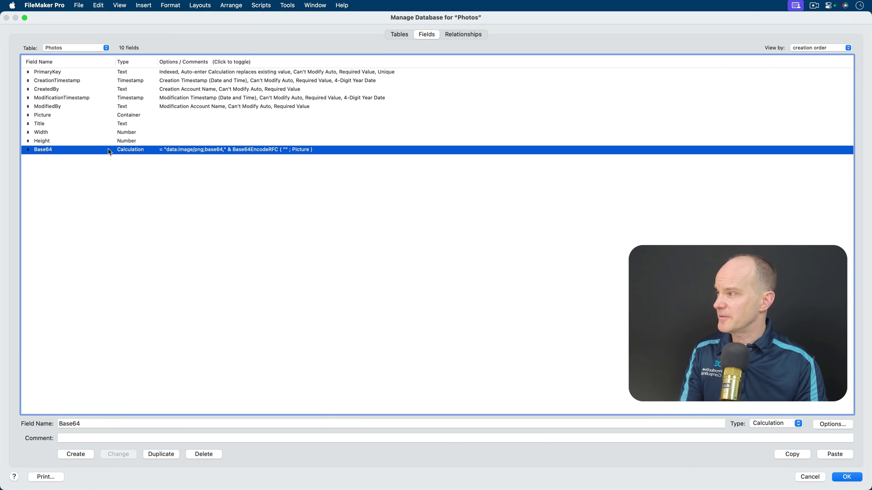
Step: Close Manage Database, switch to the Photos layout, and place the Base64 field beside PrimaryKey
click(55, 114)
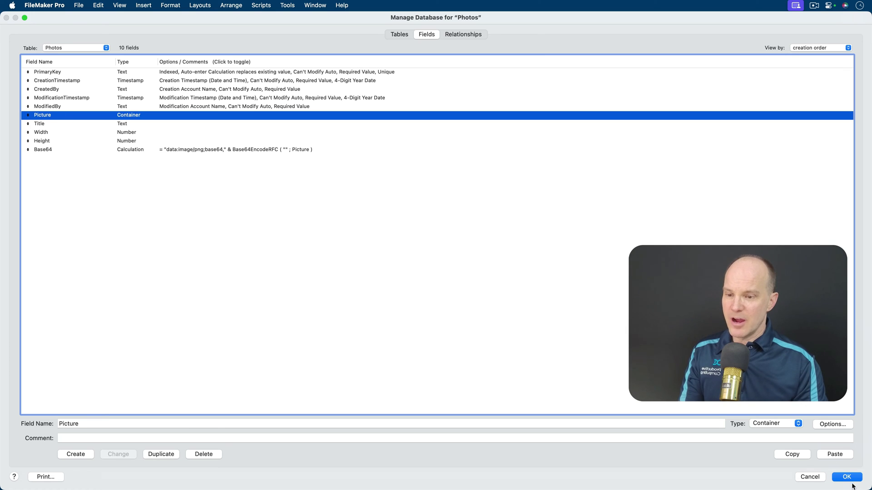
click(847, 477)
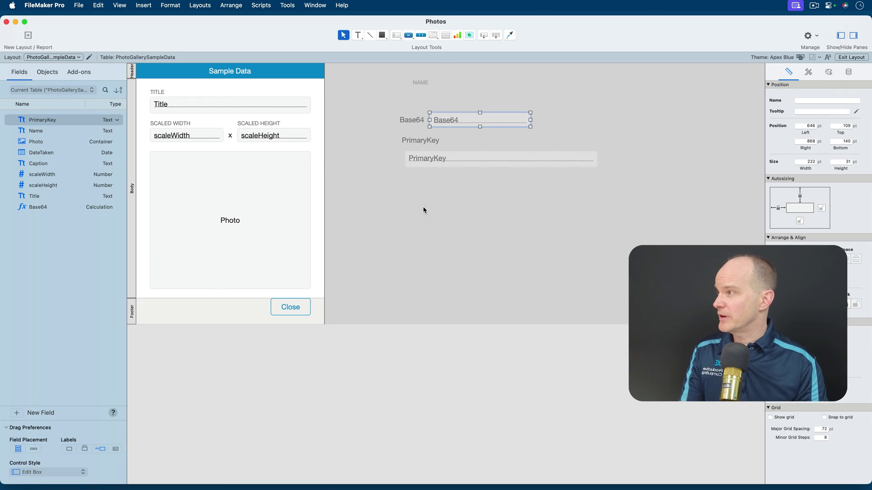
click(53, 57)
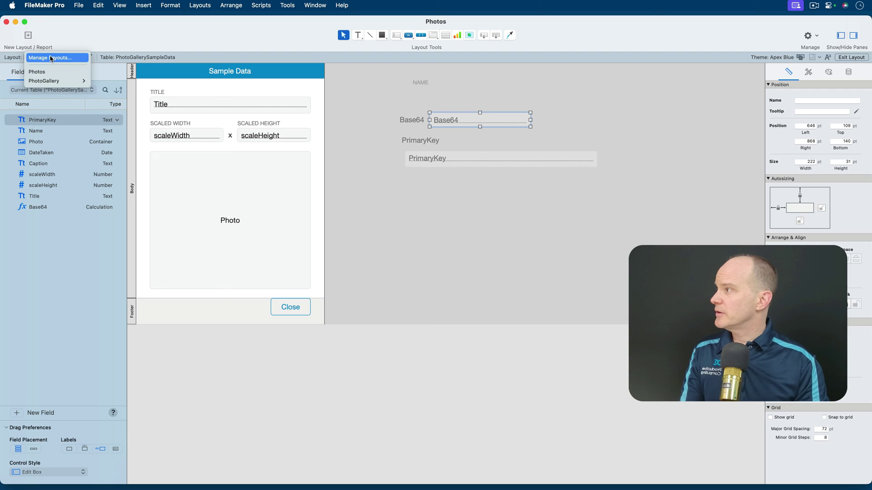
click(38, 71)
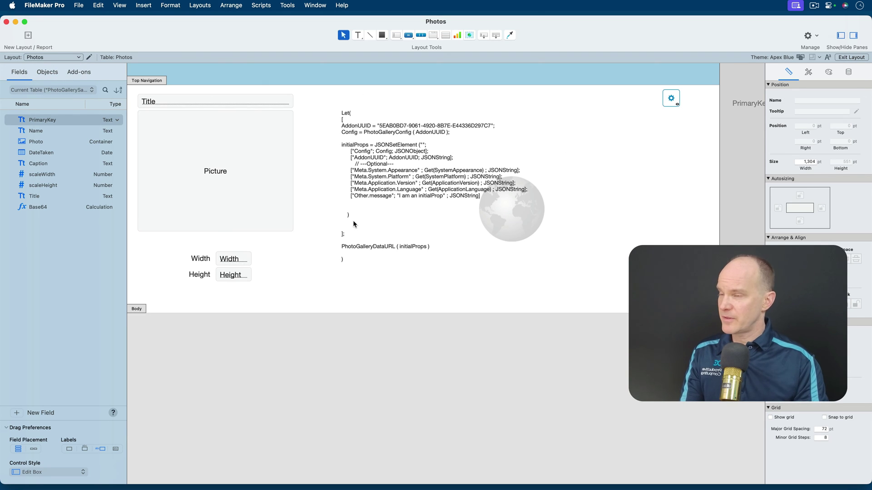
scroll(353, 220, right, 10)
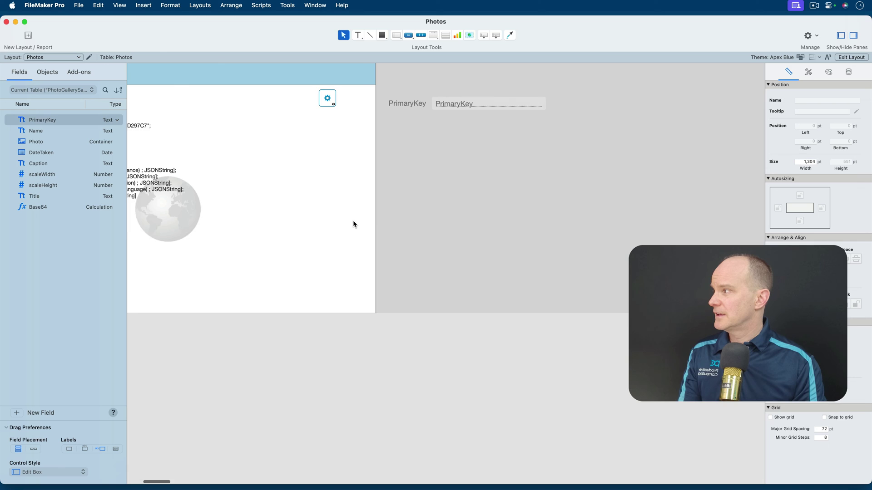
drag(40, 208, 431, 134)
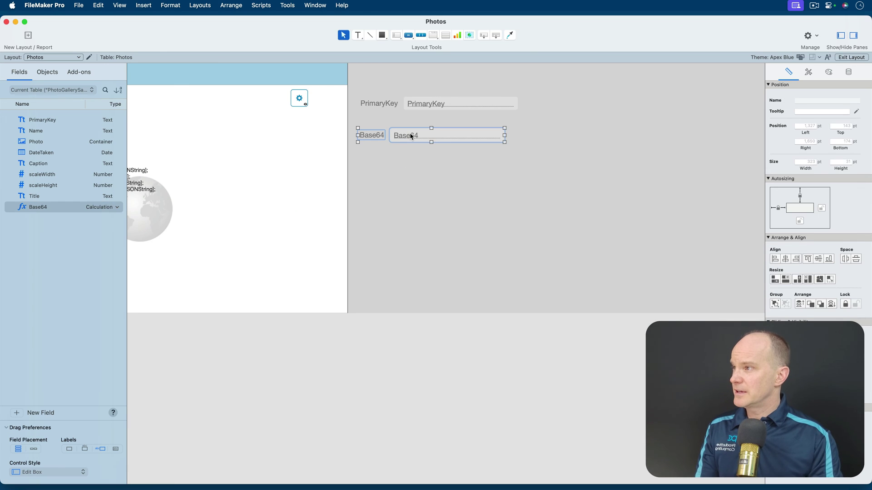
scroll(425, 173, left, 10)
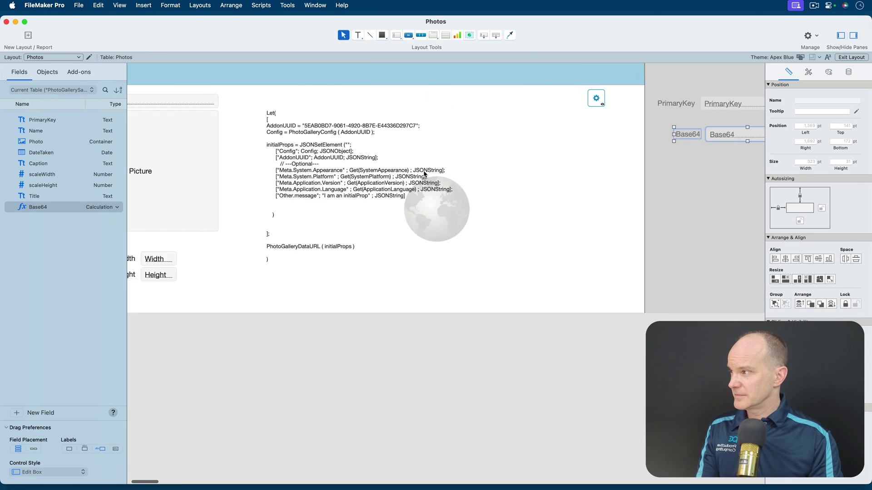
Step: Move the Width and Height labels and fields onto one row, then select the gallery web viewer
click(200, 257)
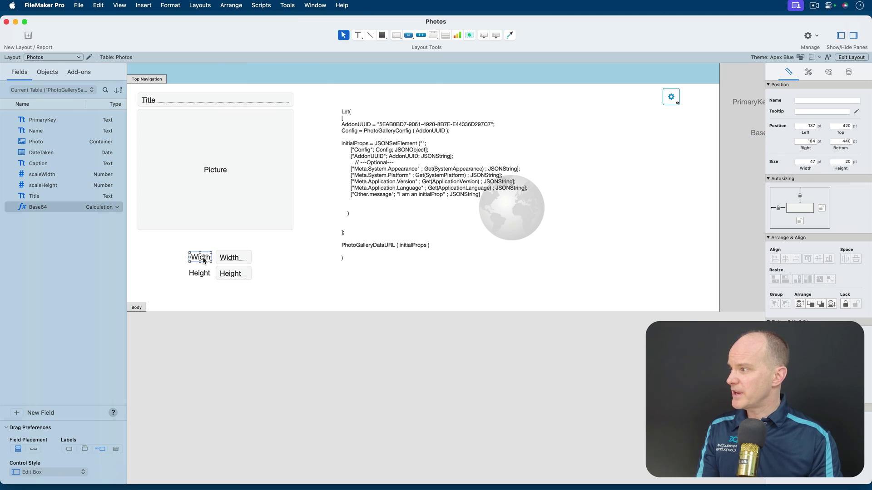
shift+click(230, 260)
drag(229, 259, 189, 255)
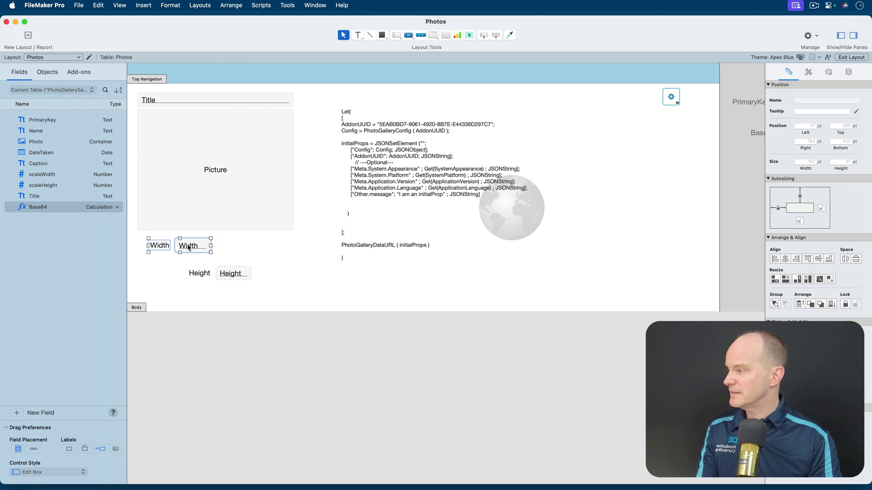
click(209, 272)
shift+click(226, 274)
drag(226, 274, 262, 249)
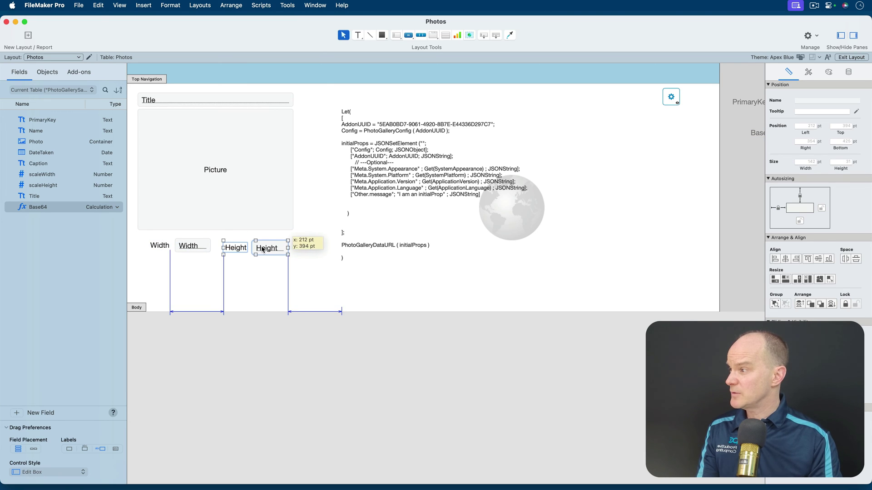
click(270, 287)
click(419, 225)
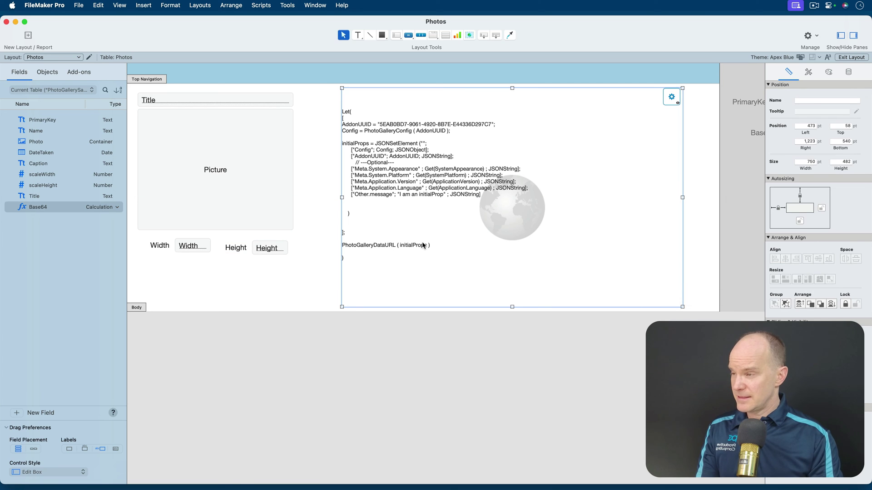
Step: In Browse mode, set the gallery's display layout to Photos and primary key to Photos::PrimaryKey
key(super+b)
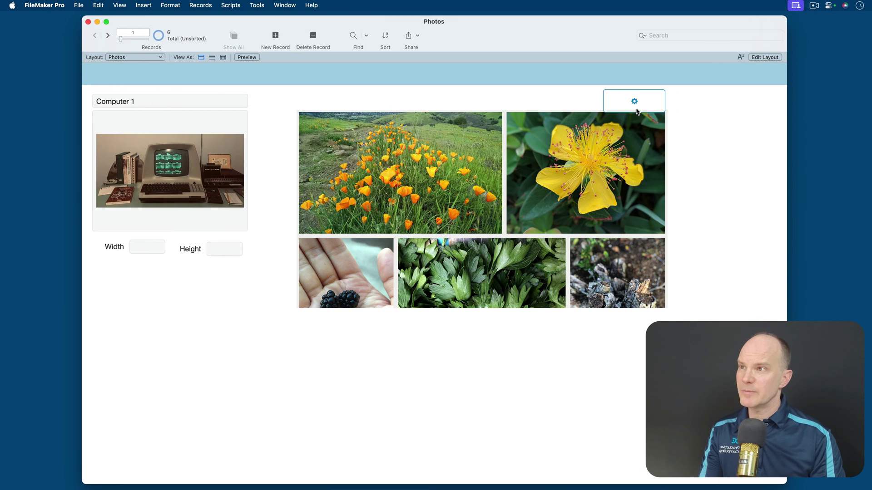
click(635, 104)
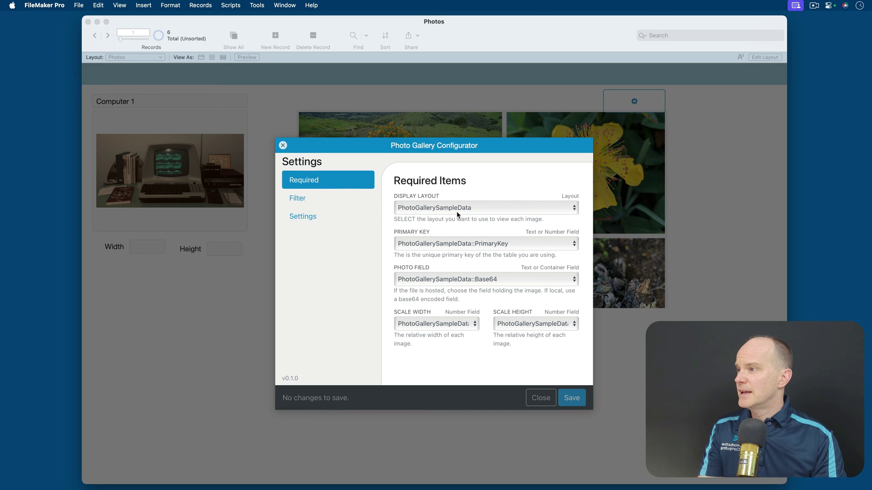
click(455, 210)
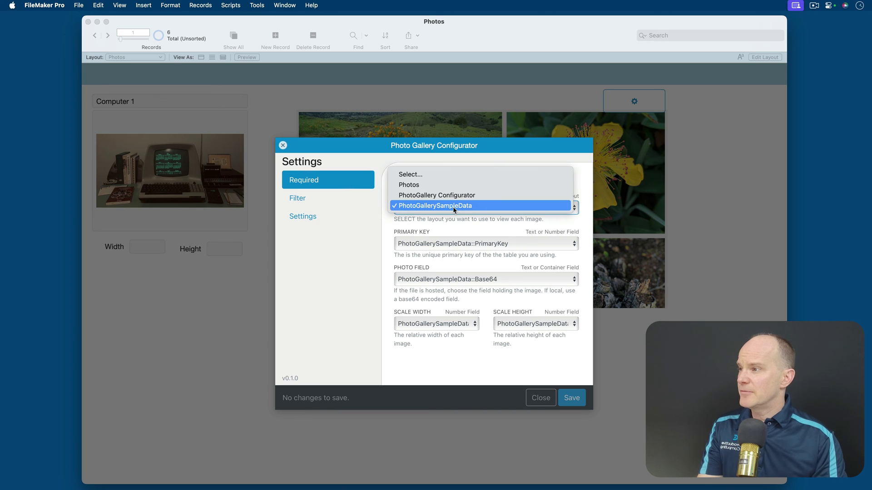
click(443, 185)
click(440, 242)
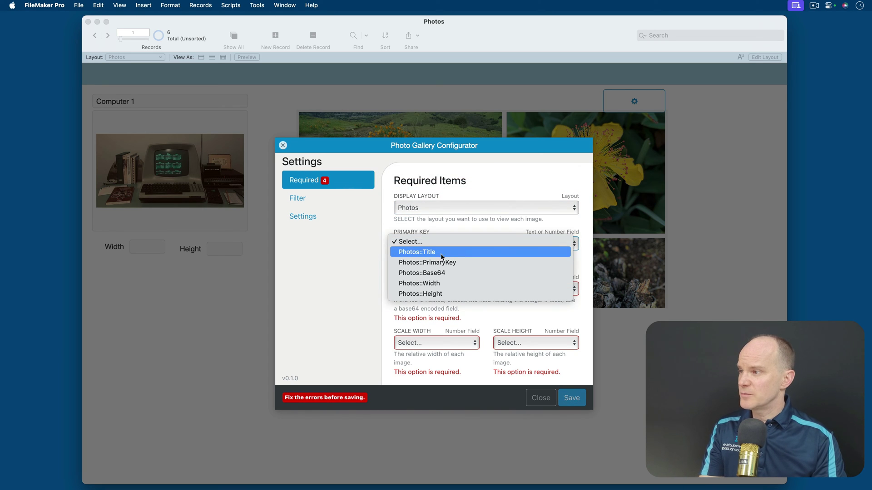
click(441, 263)
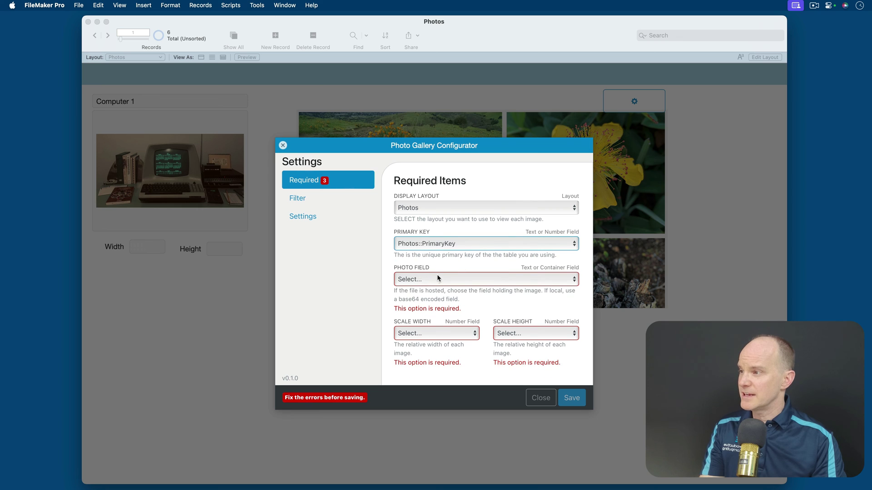
Step: Set the photo field to Photos::Base64, scale to Photos::Width and Photos::Height, and save
click(435, 279)
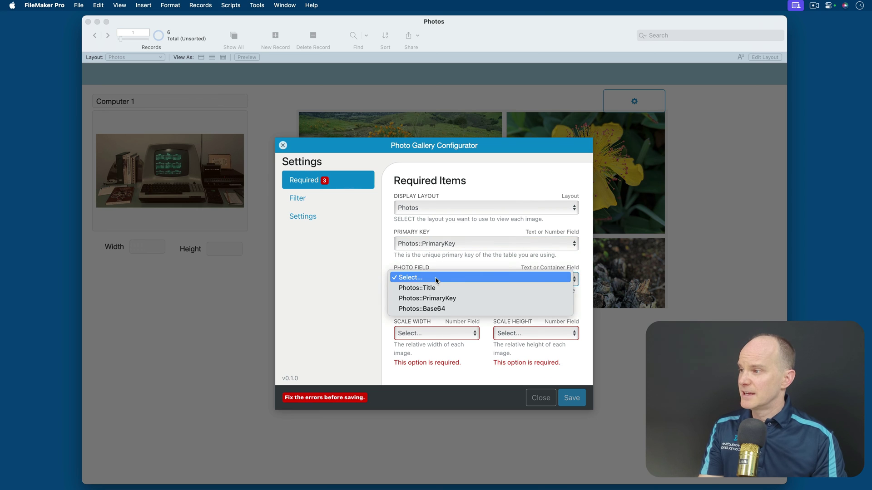
click(434, 309)
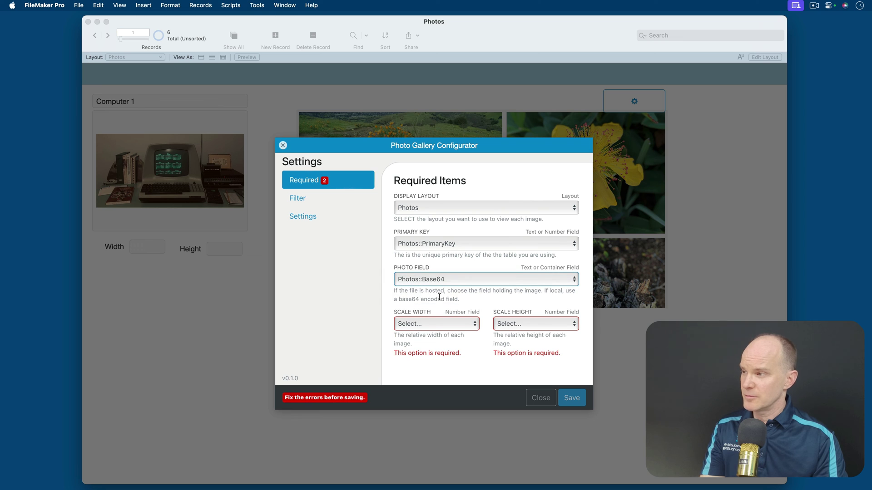
click(434, 324)
click(433, 332)
click(520, 323)
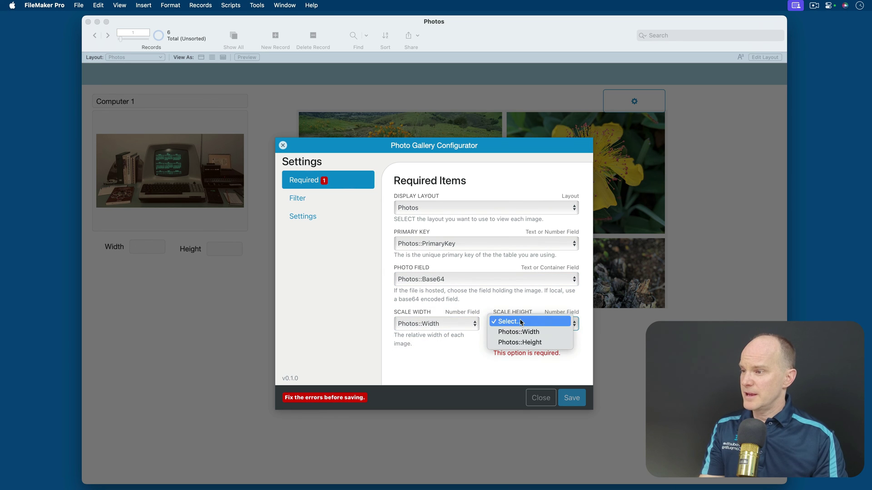
click(520, 342)
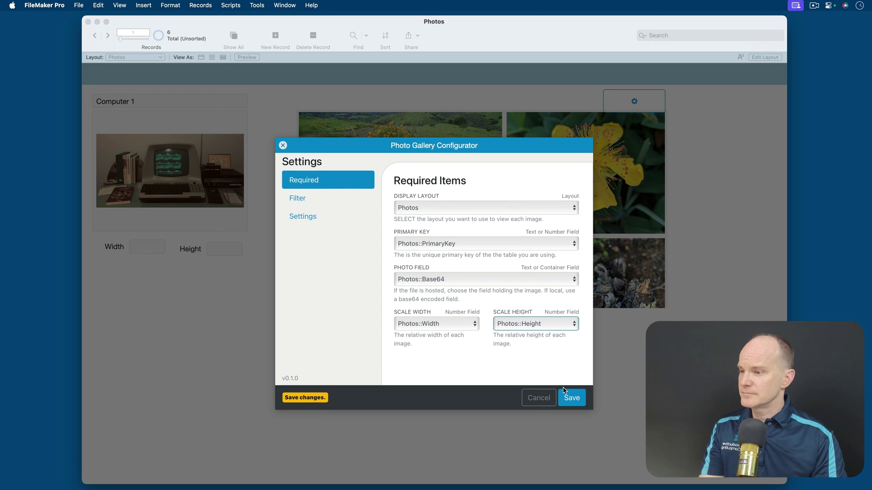
click(570, 398)
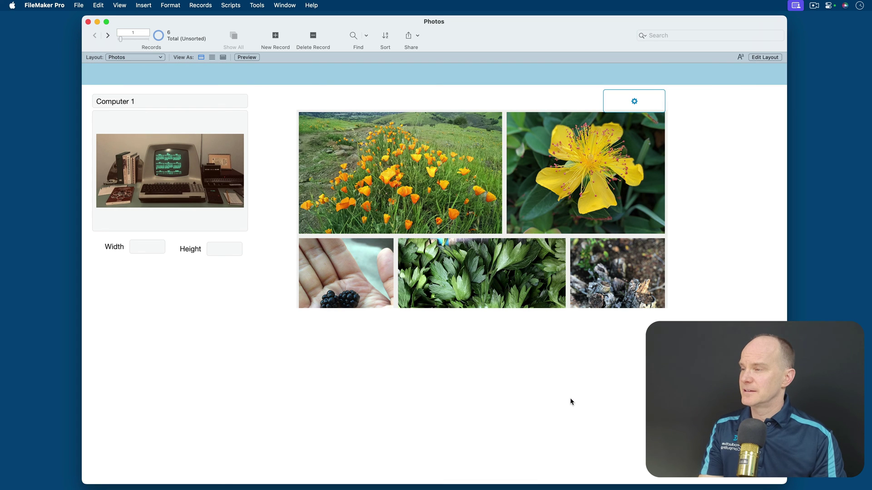
Step: Go to the Computer 2 record, then move the Photos window left and widen it
click(107, 36)
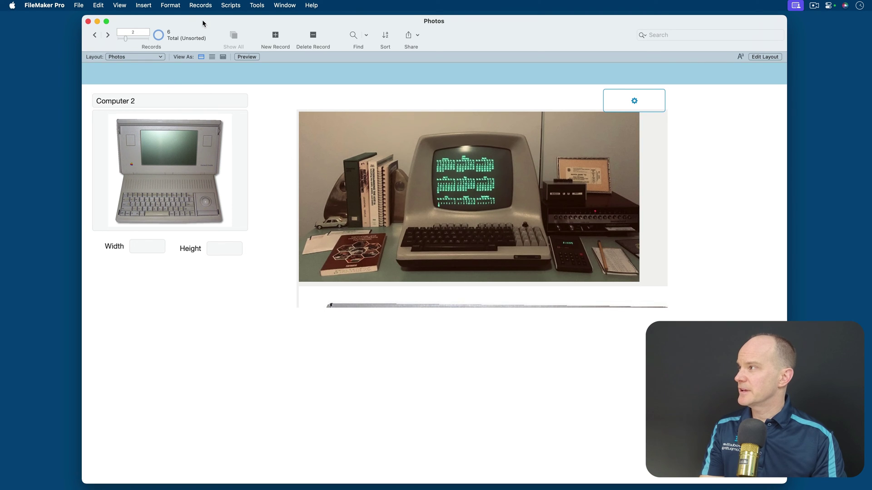
drag(202, 23, 136, 21)
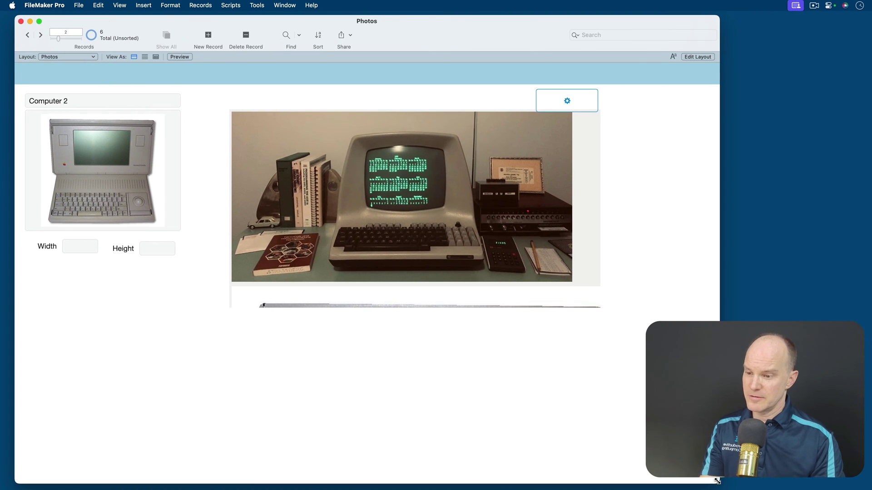
drag(717, 480, 828, 477)
Step: Scroll through the gallery web viewer to inspect the computer photos
scroll(360, 306, down, 10)
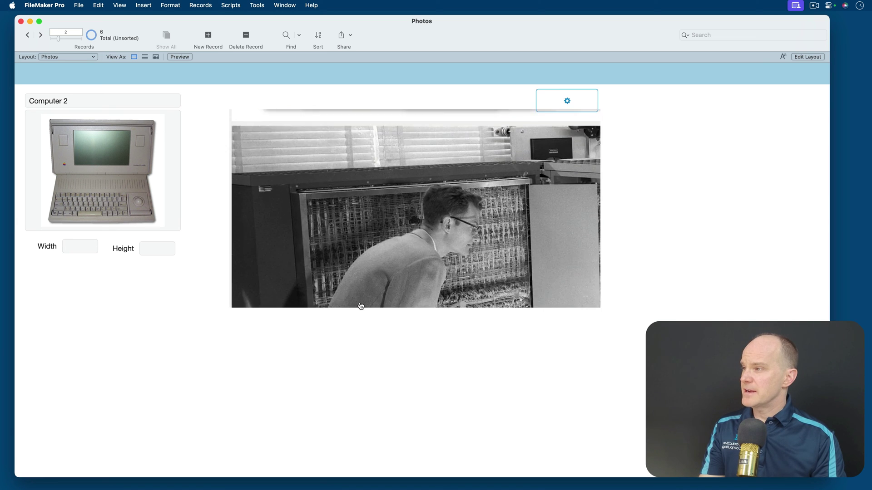
scroll(361, 306, down, 15)
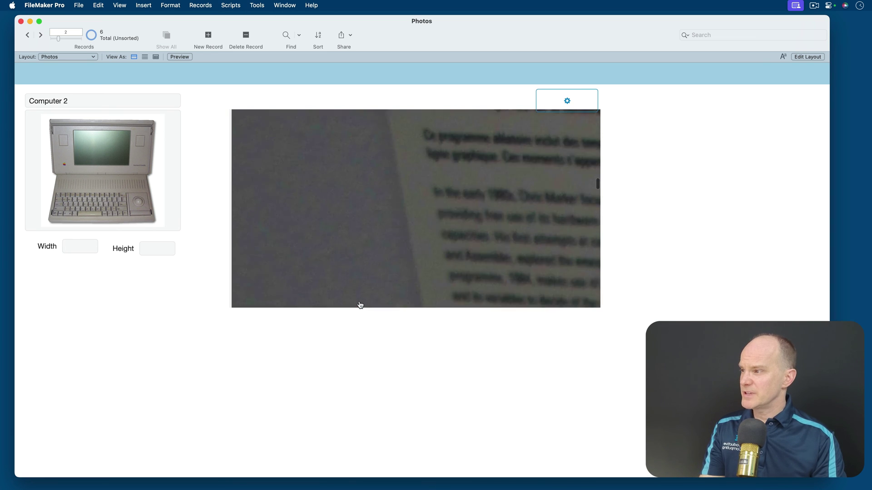
scroll(361, 306, down, 4)
scroll(361, 305, up, 6)
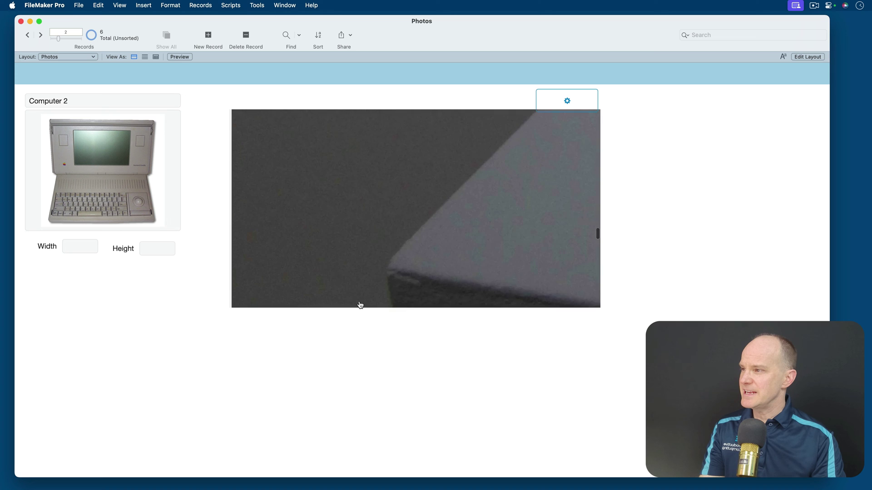
scroll(360, 305, up, 10)
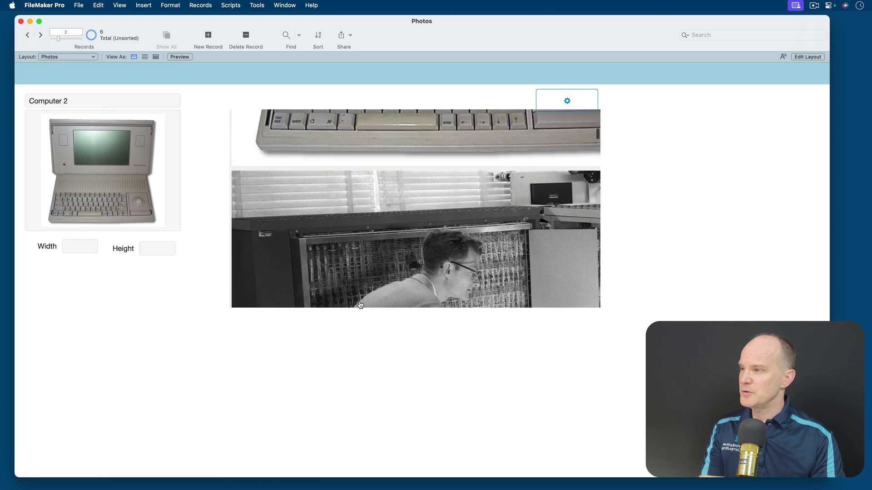
scroll(360, 304, down, 8)
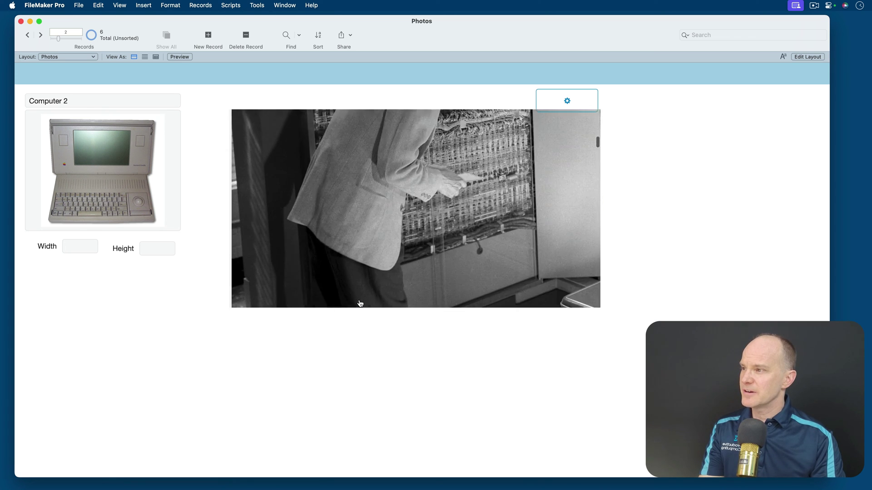
scroll(360, 304, down, 10)
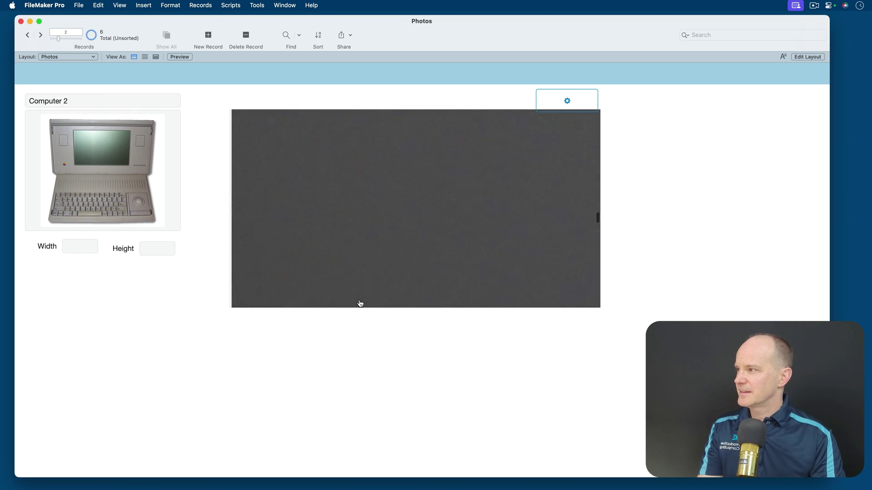
scroll(360, 304, up, 10)
scroll(360, 303, up, 5)
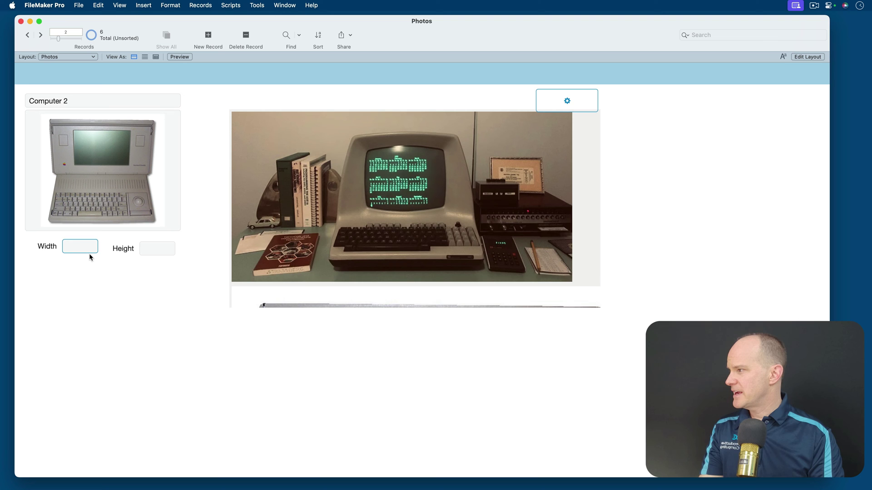
Step: Give the Computer 2 record a Width of 500 and a Height of 400
click(89, 252)
text(500)
key(Tab)
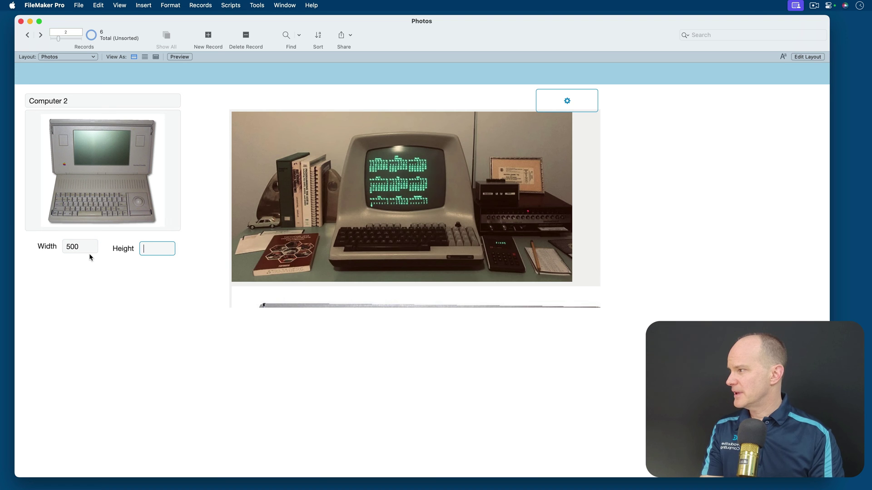
text(400)
key(KP_Enter)
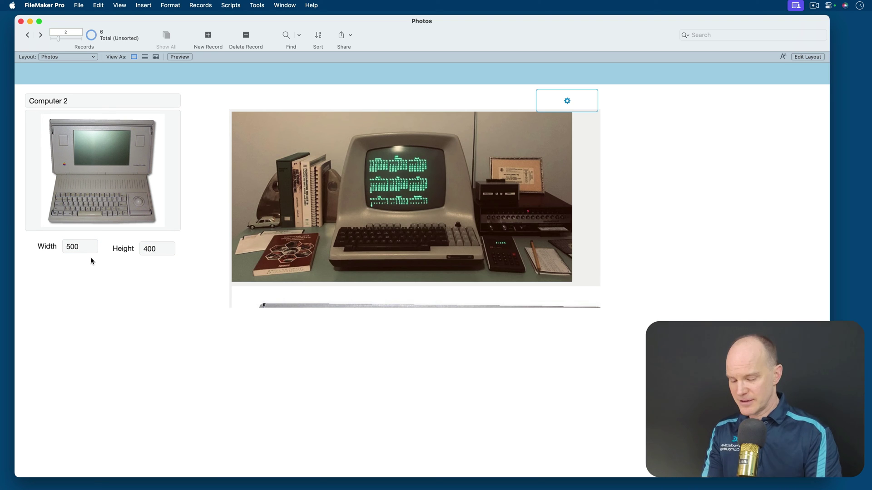
Step: In Layout mode, drag the Height label and field into line, then return to Browse mode
key(super+l)
drag(291, 266, 256, 246)
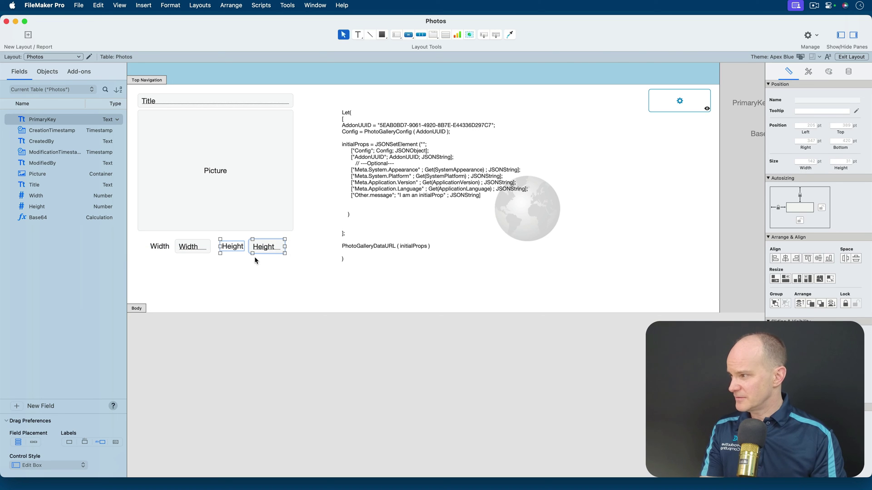
click(254, 268)
key(super+b)
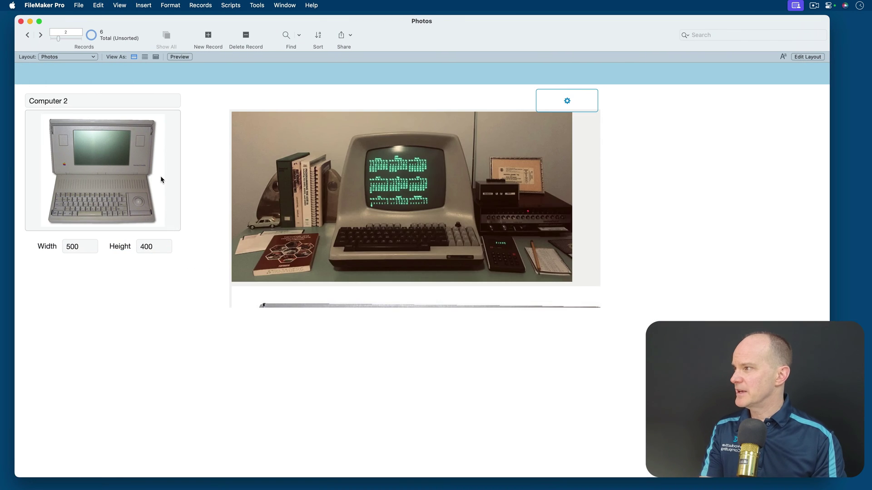
Step: Step through Computer 3 and Computer 1, ending back on the Computer 2 record
click(41, 35)
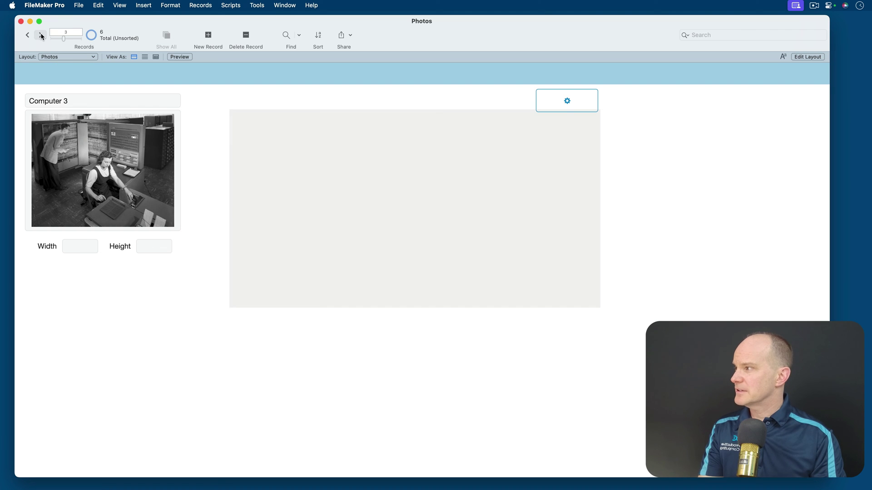
click(28, 35)
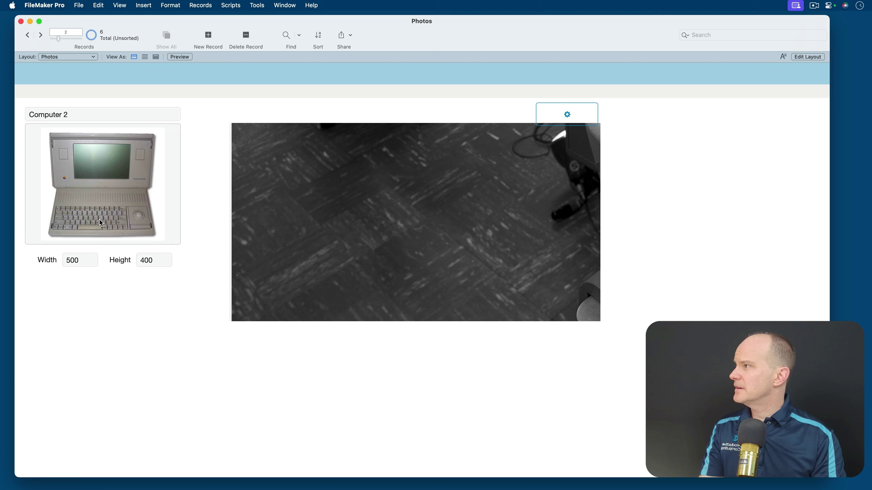
click(26, 33)
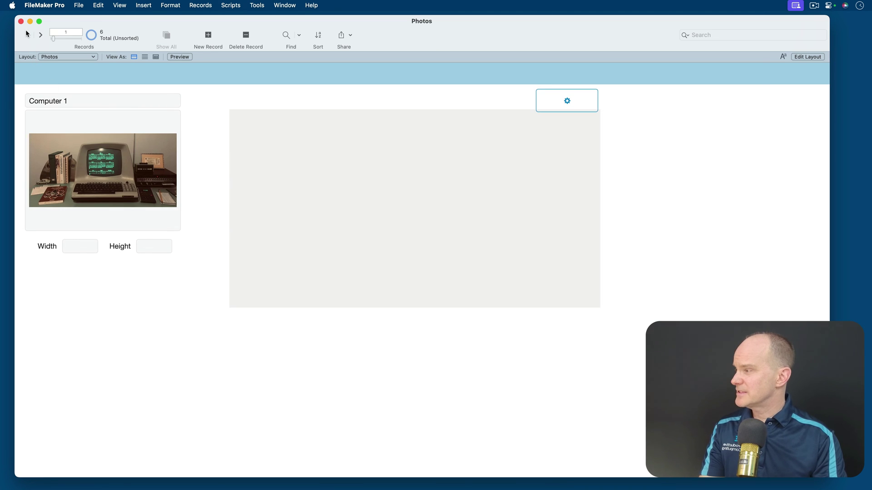
click(40, 35)
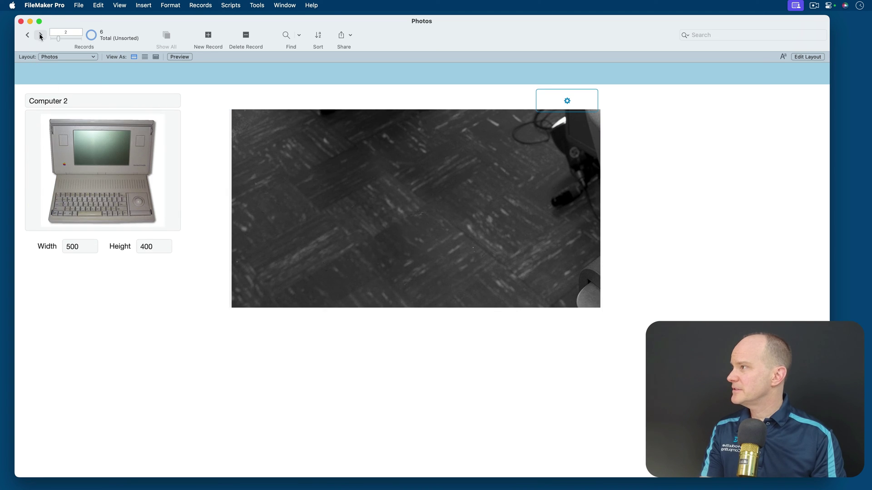
Step: Replace the Width value across all records with Replace Field Contents
click(84, 247)
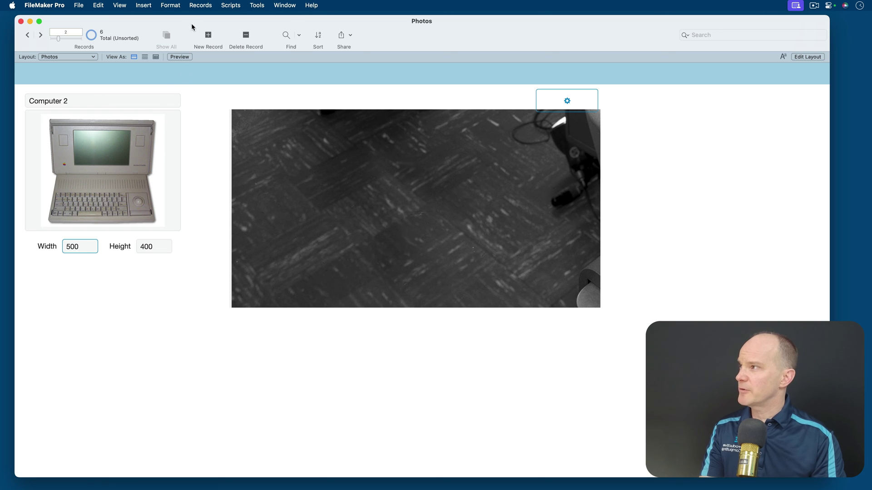
click(200, 5)
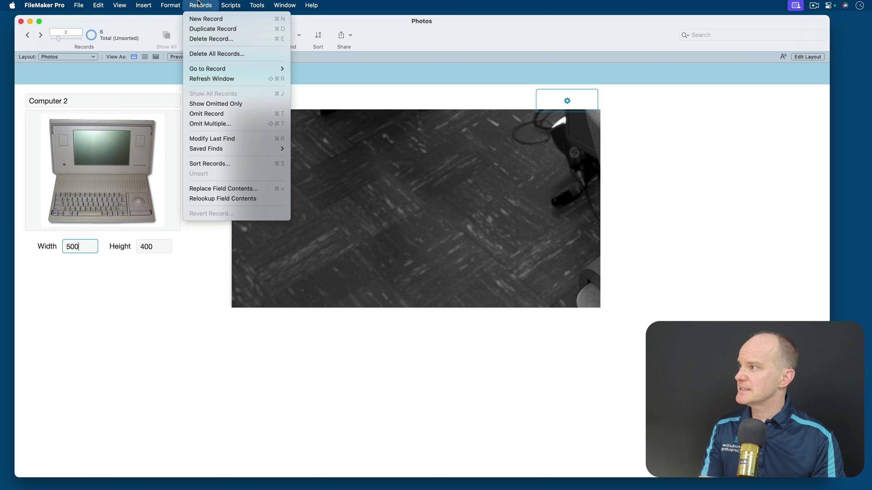
click(247, 189)
click(475, 238)
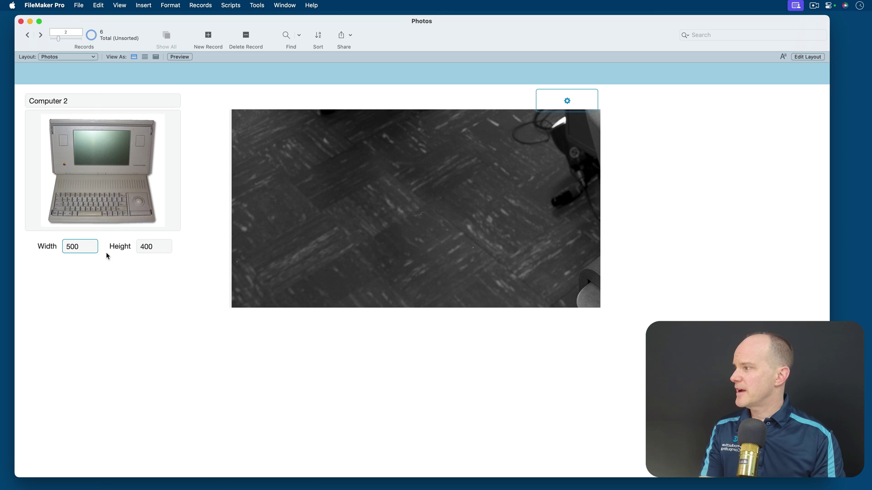
Step: Replace Height with 400 in all six records and commit the record
click(164, 251)
click(198, 5)
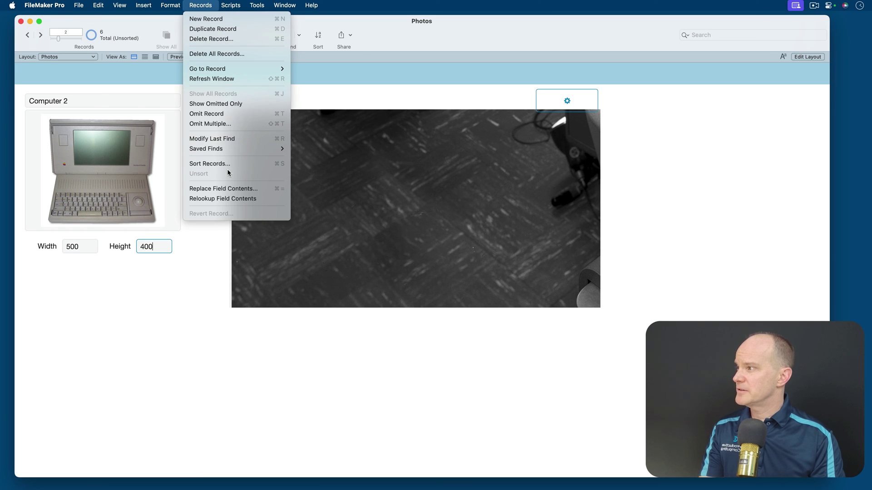
click(228, 190)
click(464, 237)
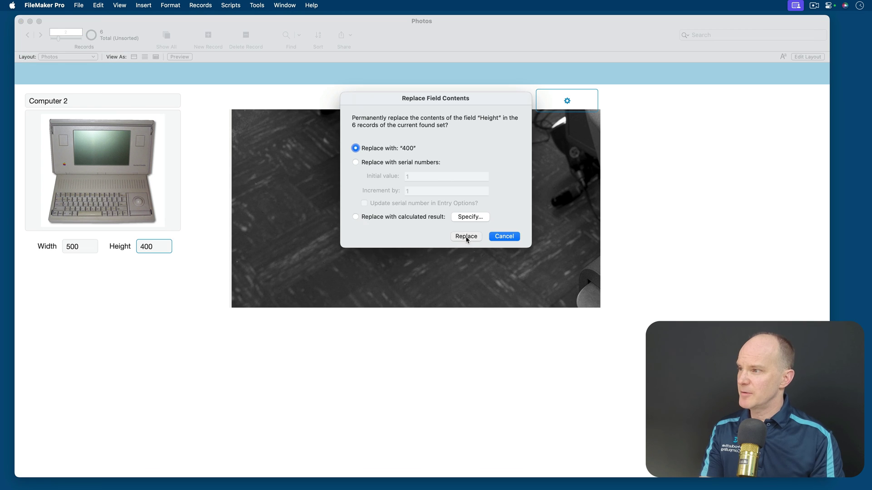
click(339, 352)
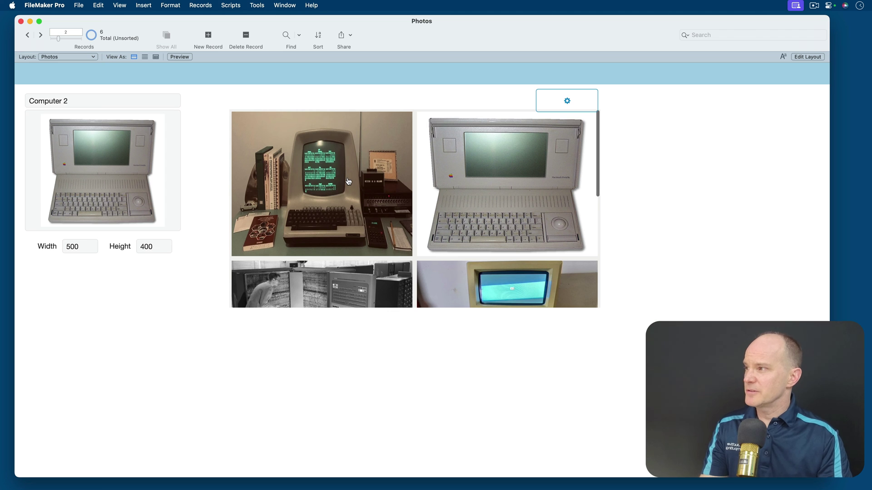
Step: Return to Computer 1, whose photos are 300 by 300, and open the Photo Gallery Configurator from the gear button
scroll(464, 195, down, 5)
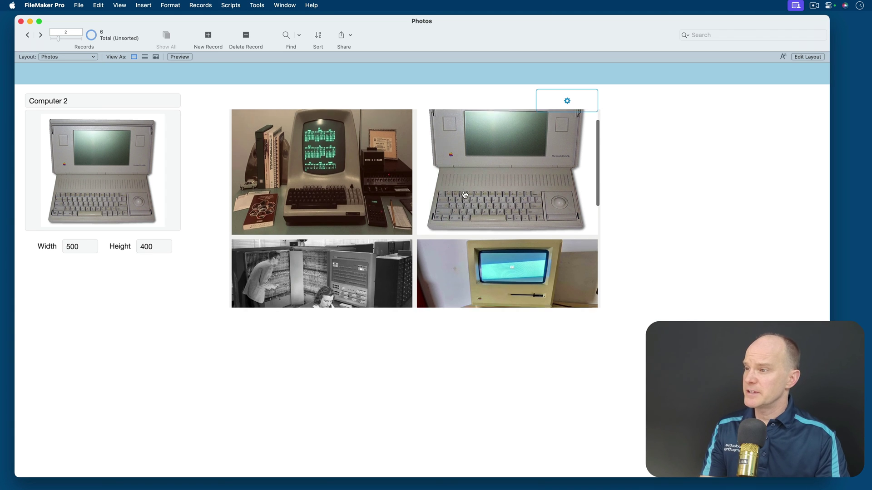
scroll(464, 195, down, 5)
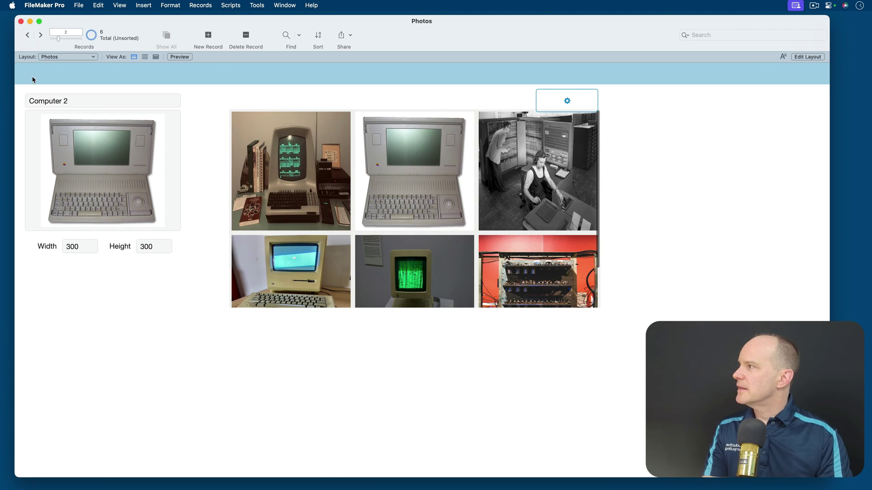
click(39, 36)
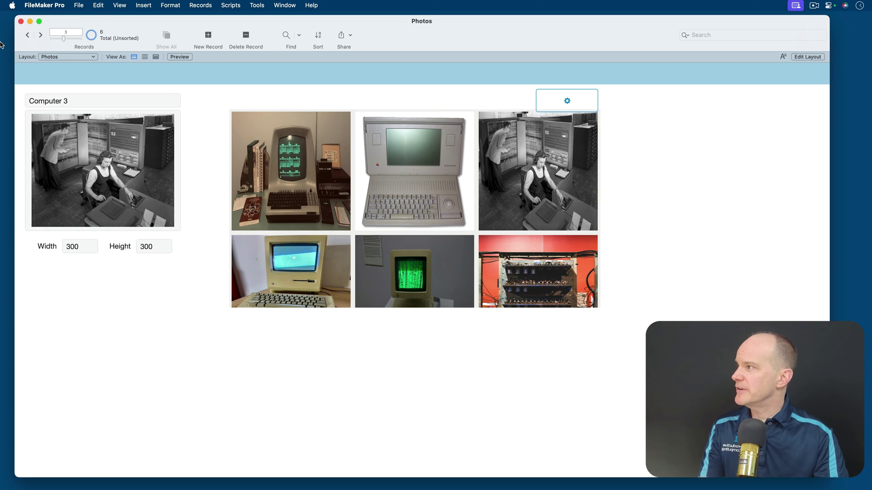
click(27, 37)
click(27, 36)
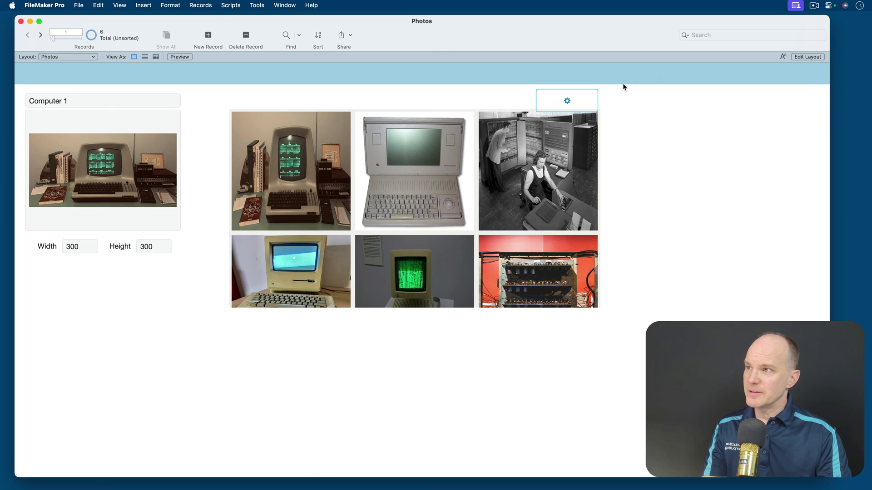
click(563, 100)
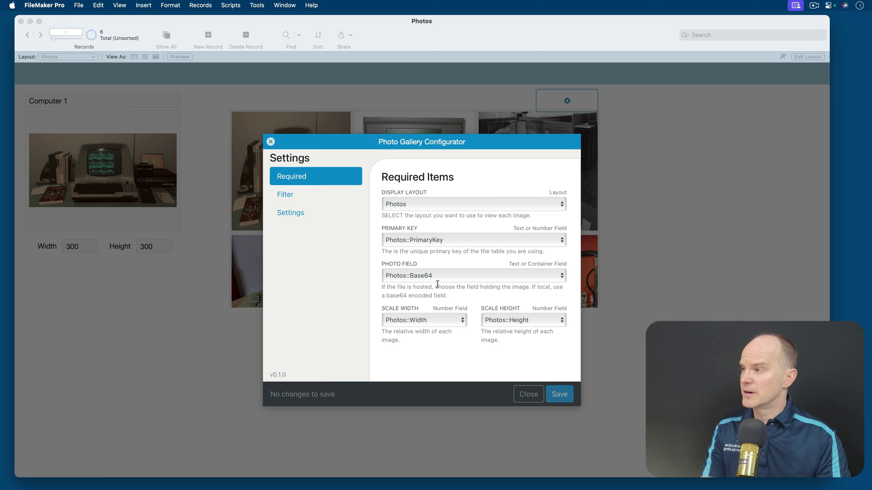
Step: In the gallery Settings, set Columns to 2 with row direction and save
click(308, 194)
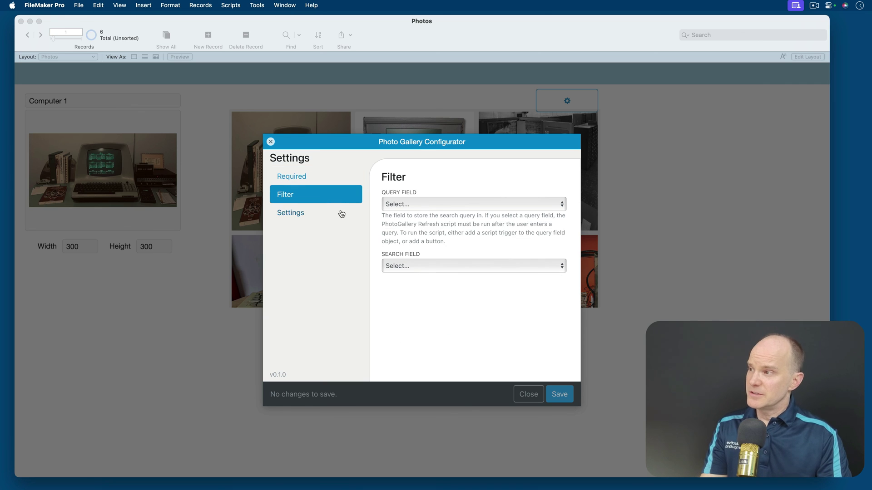
click(443, 205)
click(443, 205)
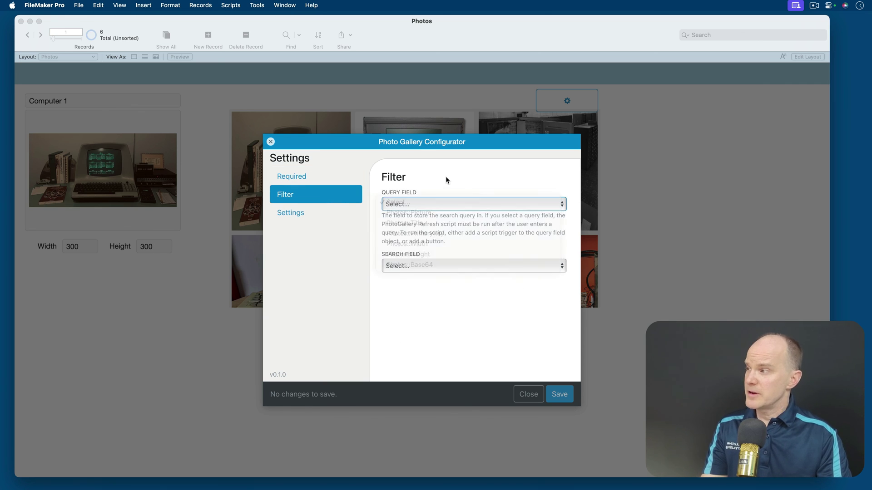
click(317, 216)
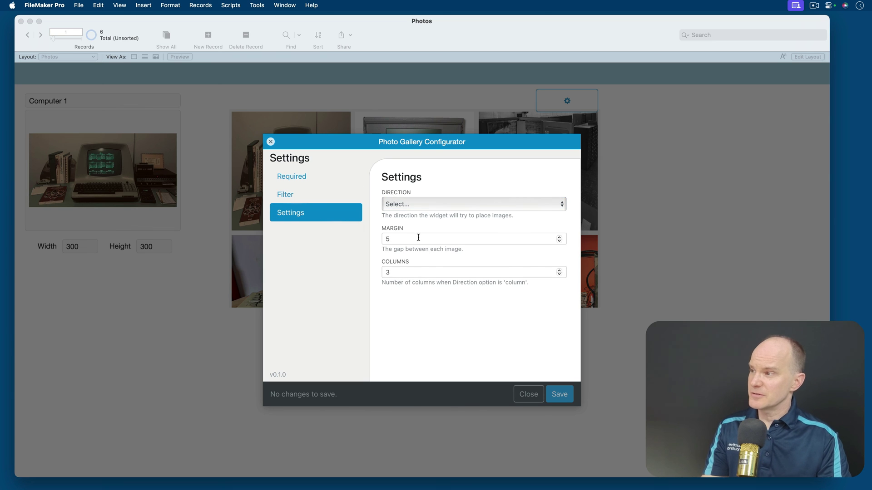
drag(418, 238, 361, 238)
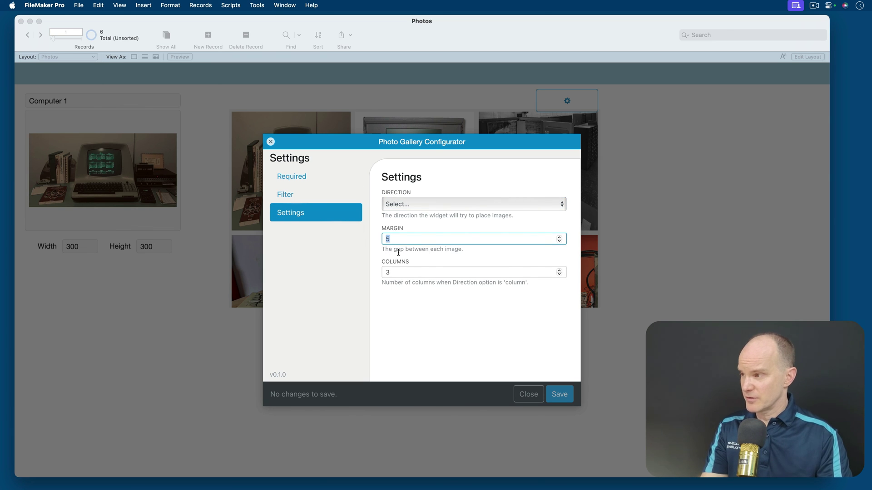
click(405, 272)
key(BackSpace)
text(2)
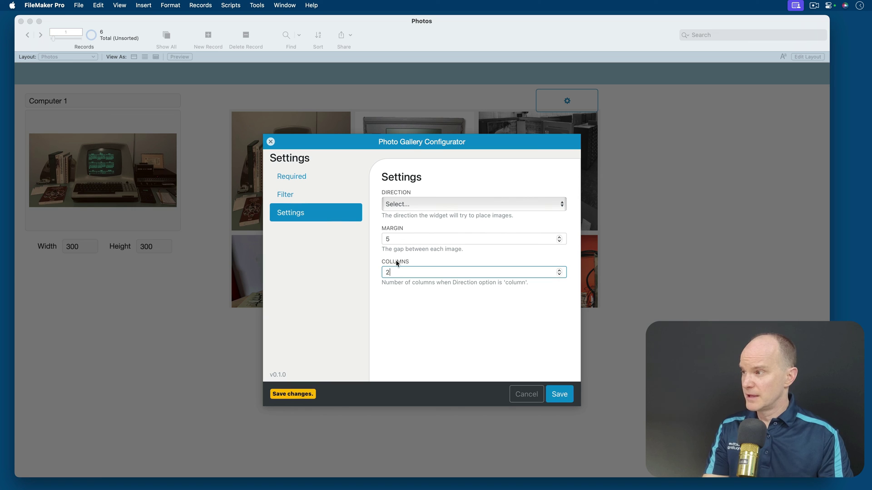
click(439, 201)
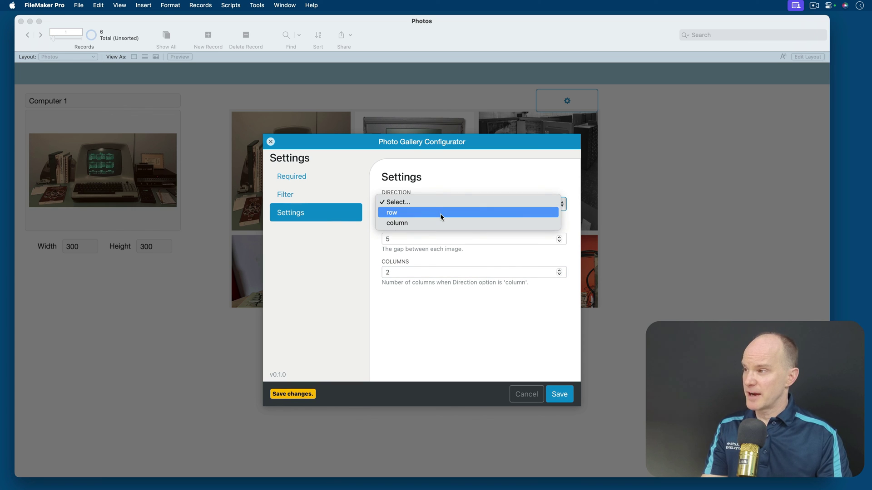
click(440, 213)
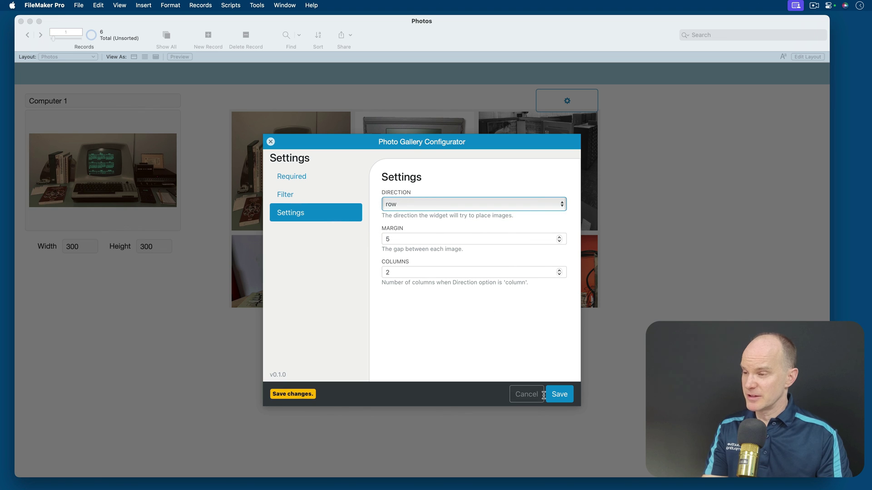
click(559, 396)
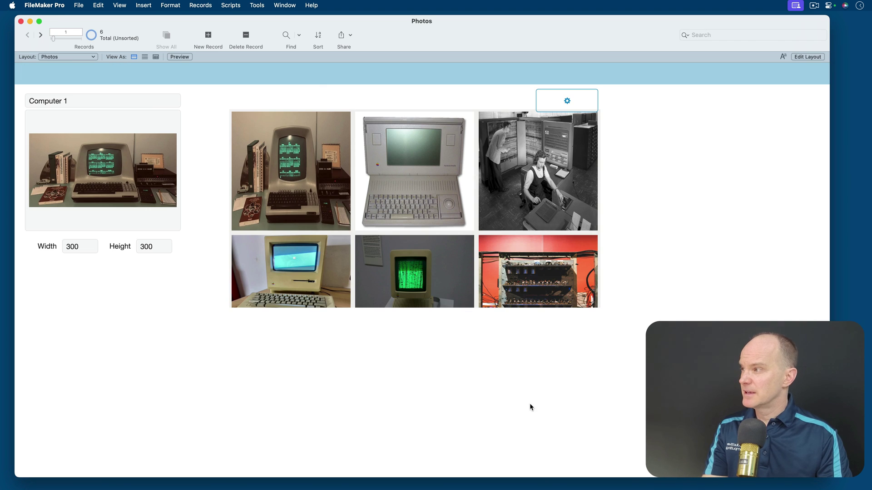
Step: Check Computer 2, then change the gallery direction to column, save, and view Computer 3
click(41, 35)
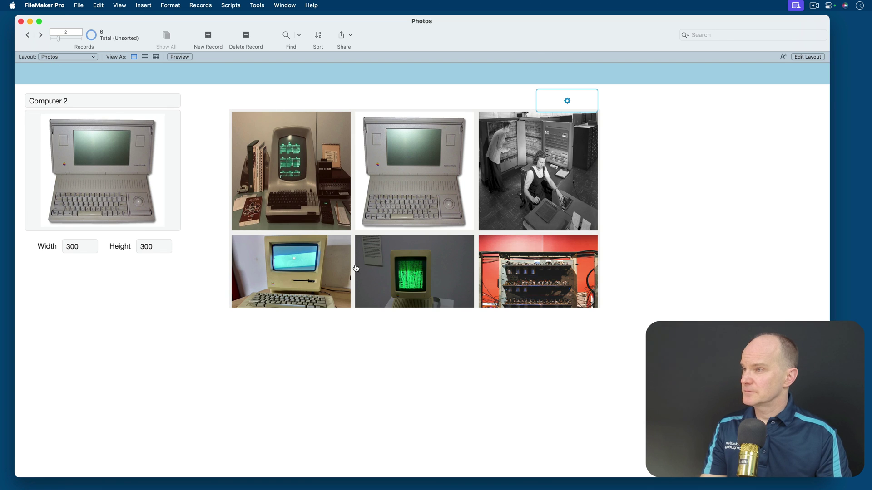
scroll(354, 265, down, 3)
scroll(356, 267, up, 3)
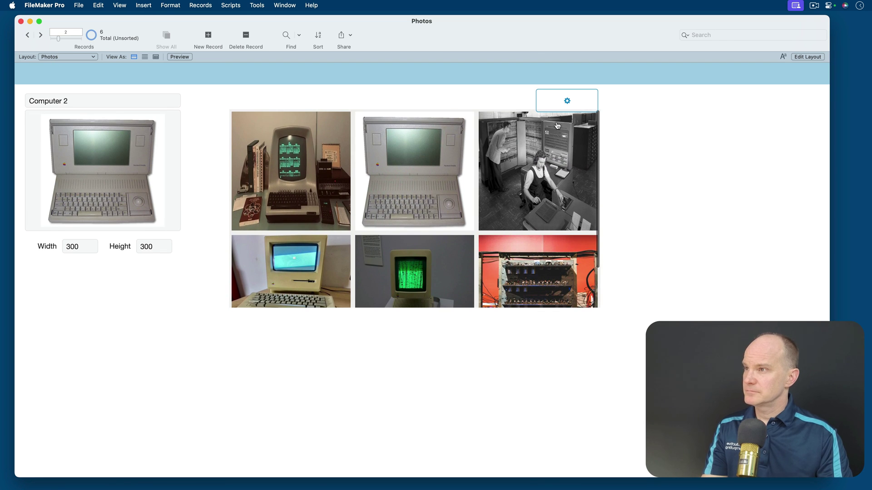
click(566, 101)
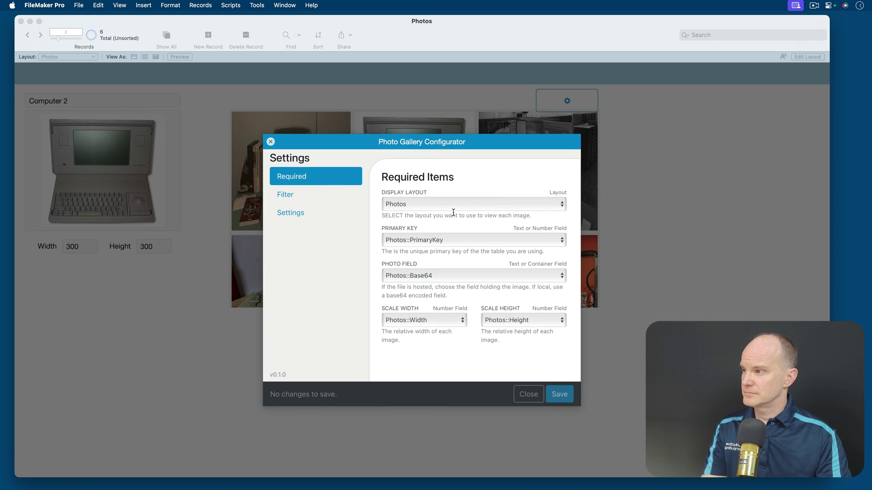
click(291, 213)
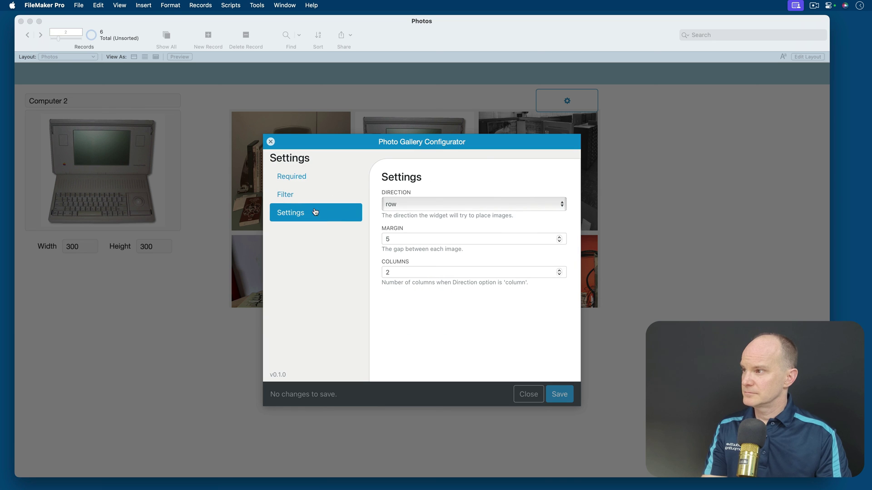
click(446, 203)
click(429, 212)
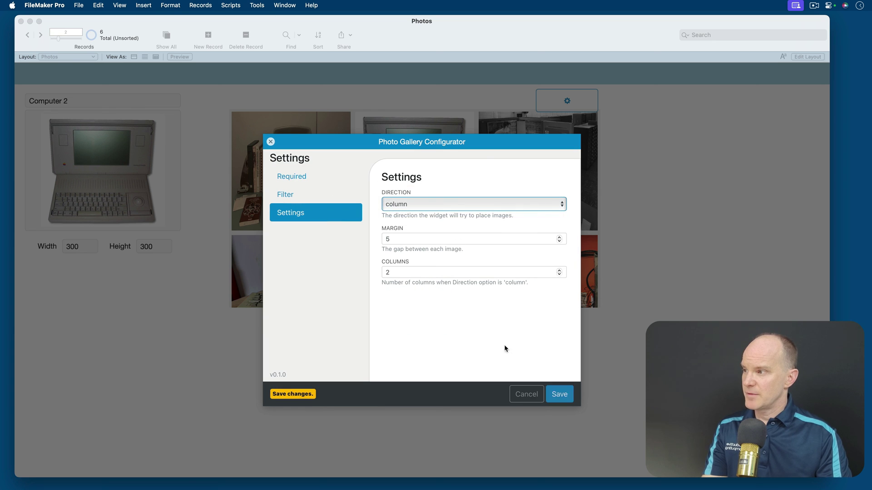
click(559, 394)
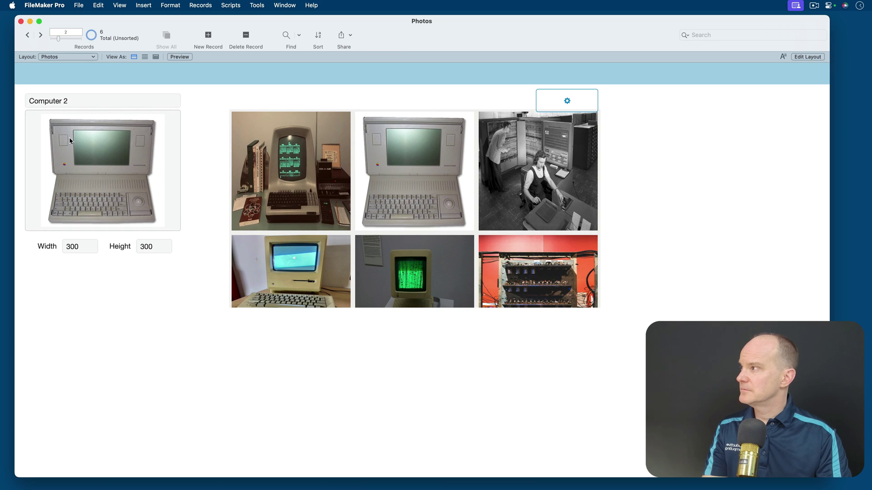
click(40, 35)
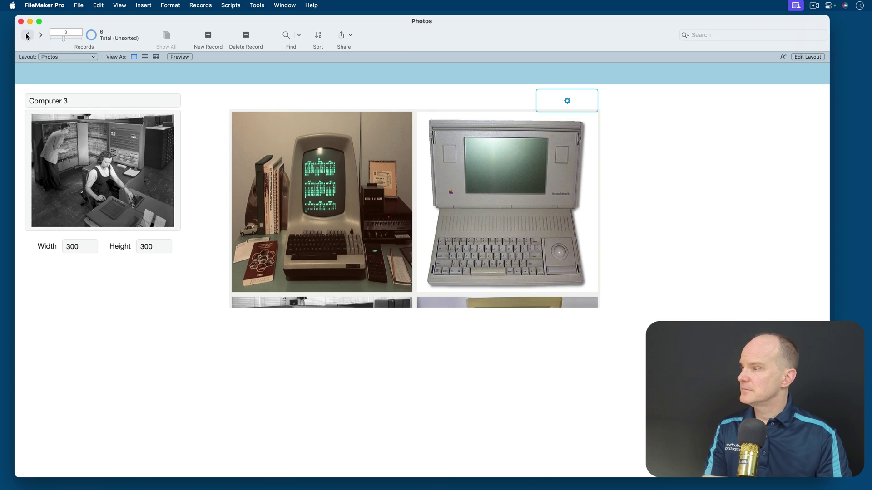
scroll(495, 269, down, 5)
scroll(495, 269, up, 5)
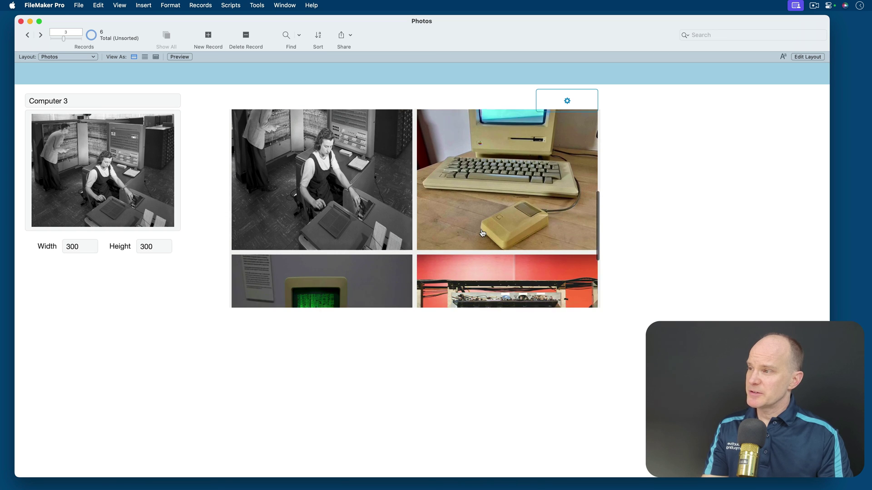
click(339, 177)
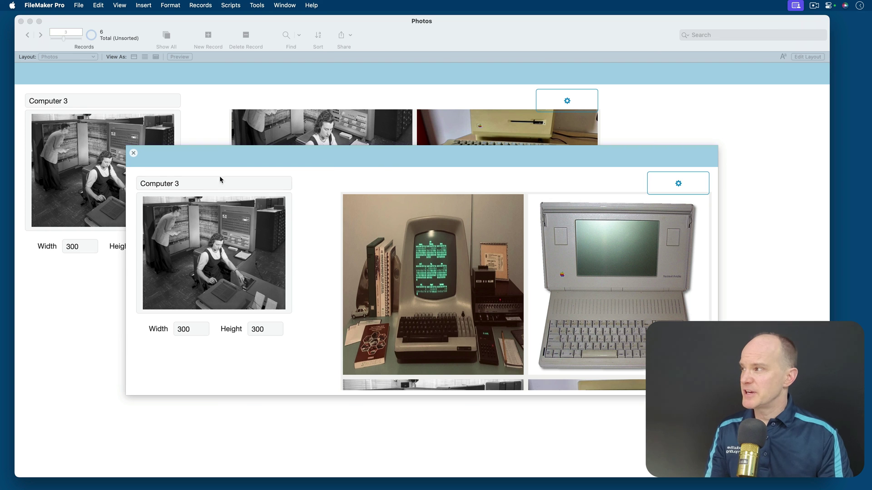
click(133, 153)
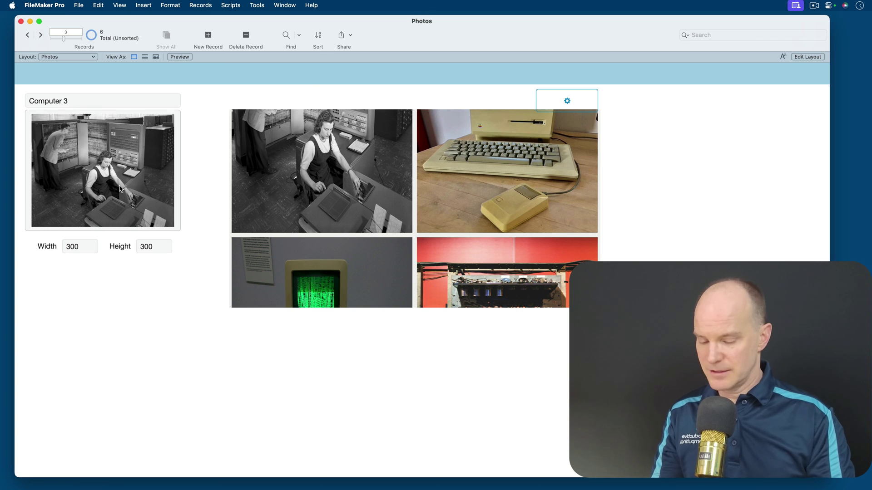
key(super+l)
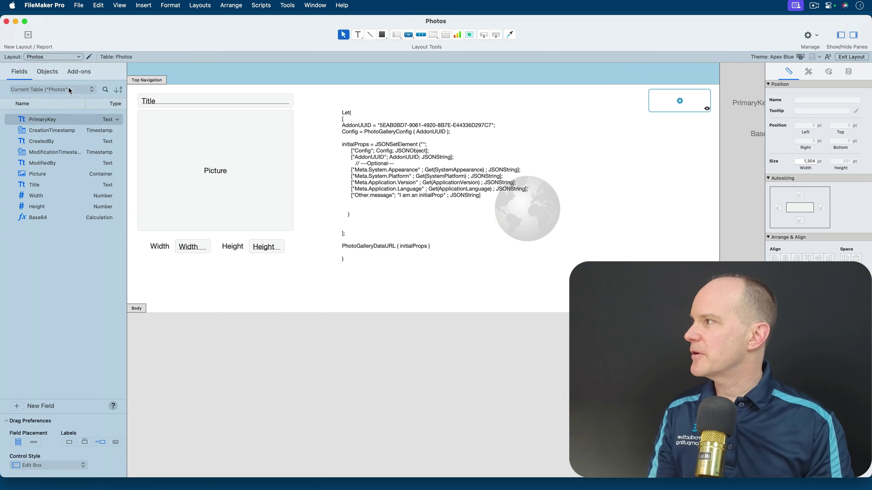
click(77, 72)
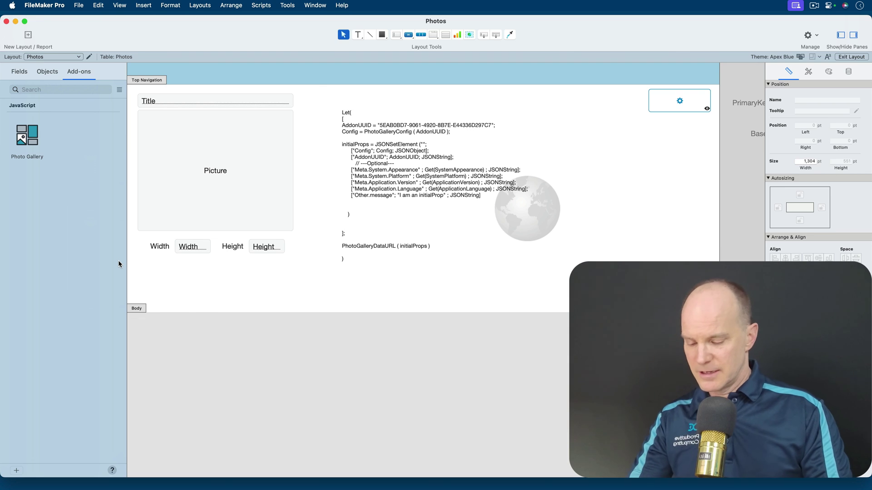
key(super+b)
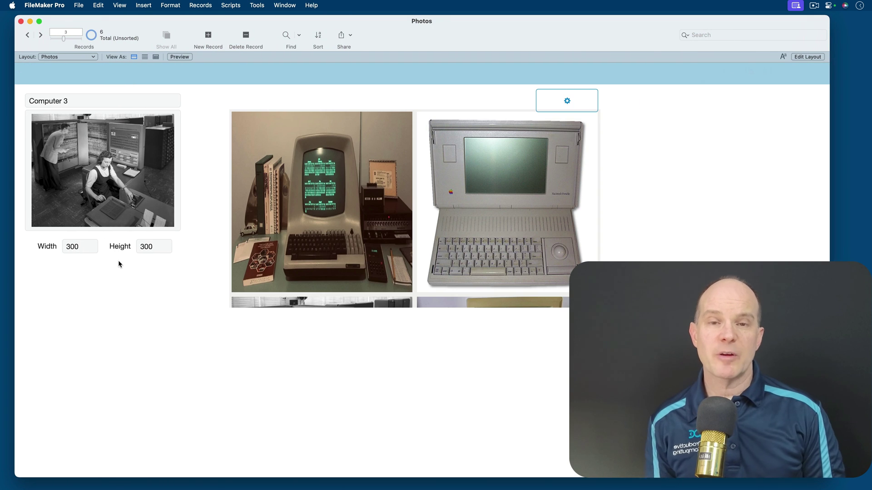